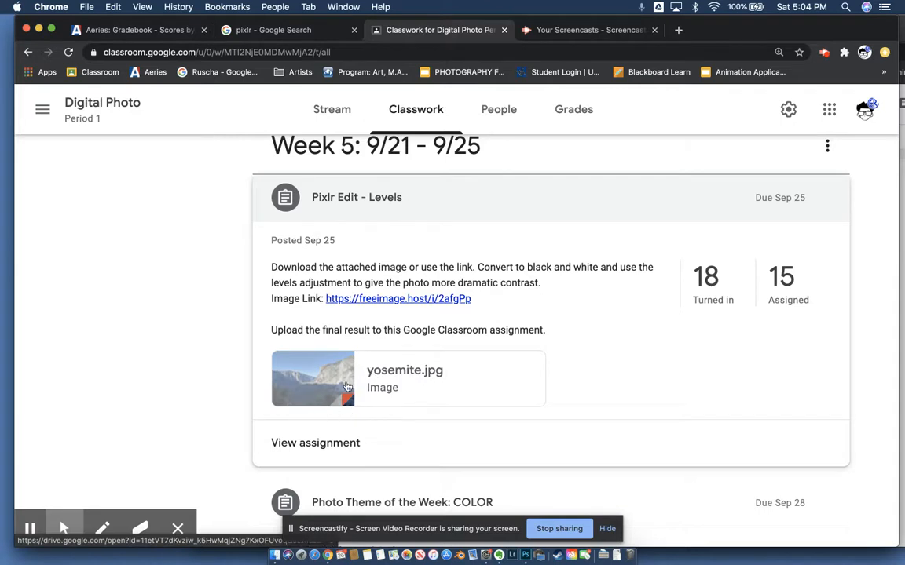
- View the attached yosemite.jpg in its own window and return to the Pixlr Edit - Levels assignment
{"action": "left_click", "coordinate": [348, 387]}
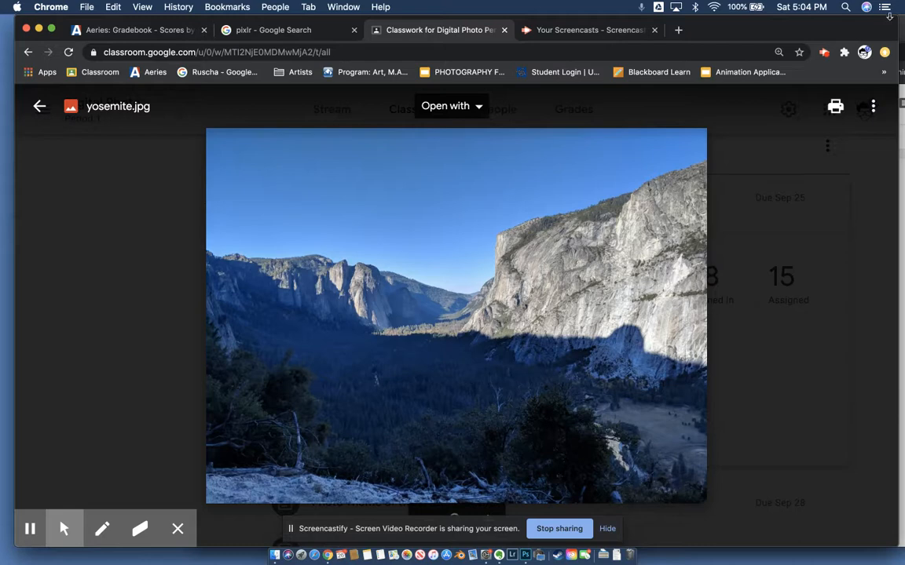
{"action": "left_click", "coordinate": [873, 106]}
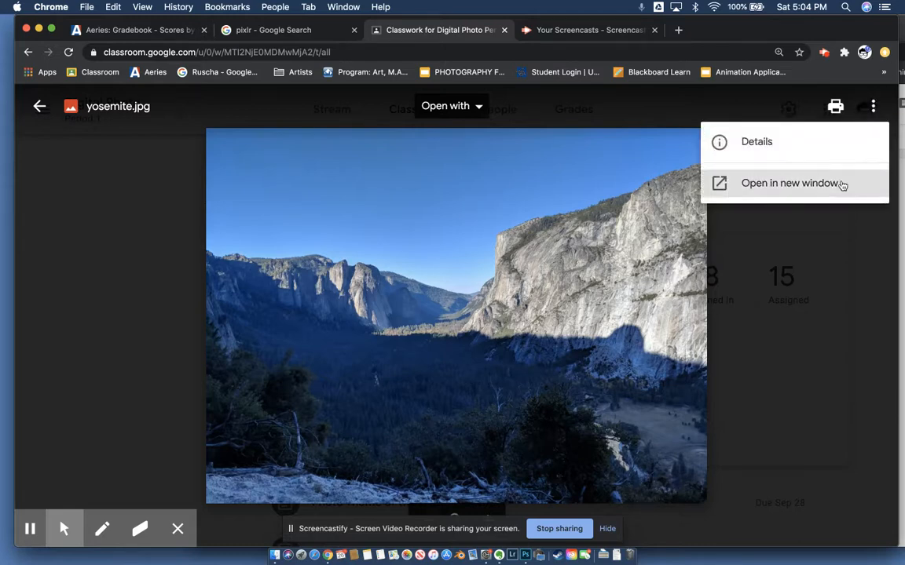
{"action": "left_click", "coordinate": [840, 184]}
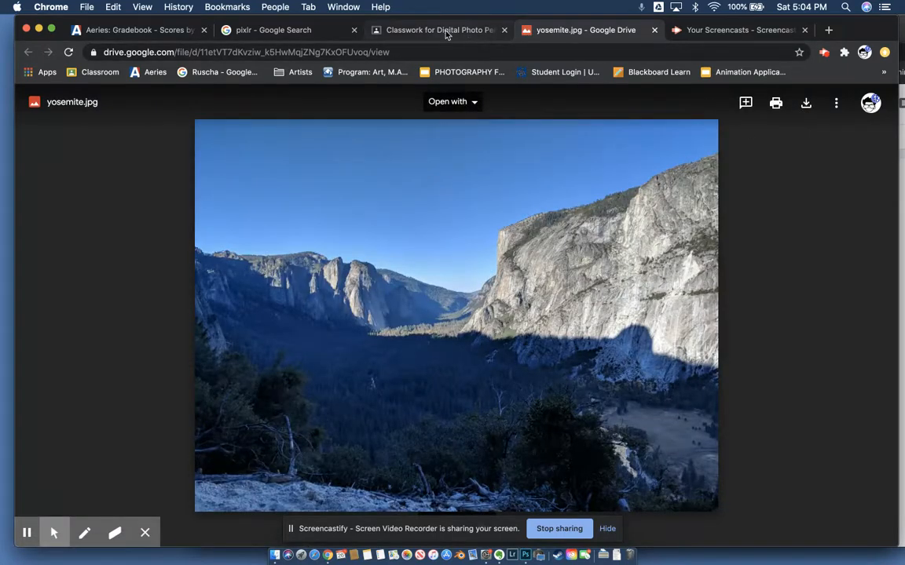
{"action": "left_click", "coordinate": [439, 30]}
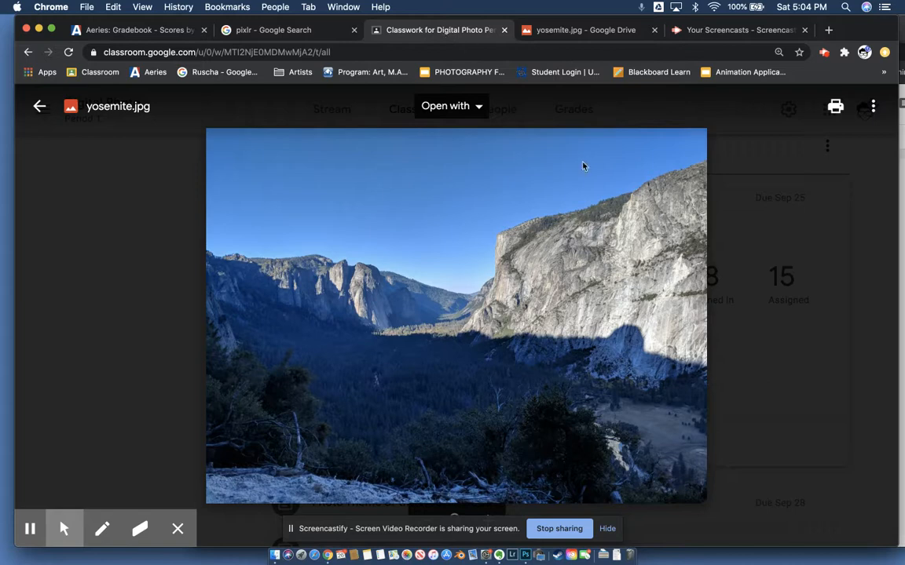
{"action": "left_click", "coordinate": [790, 246]}
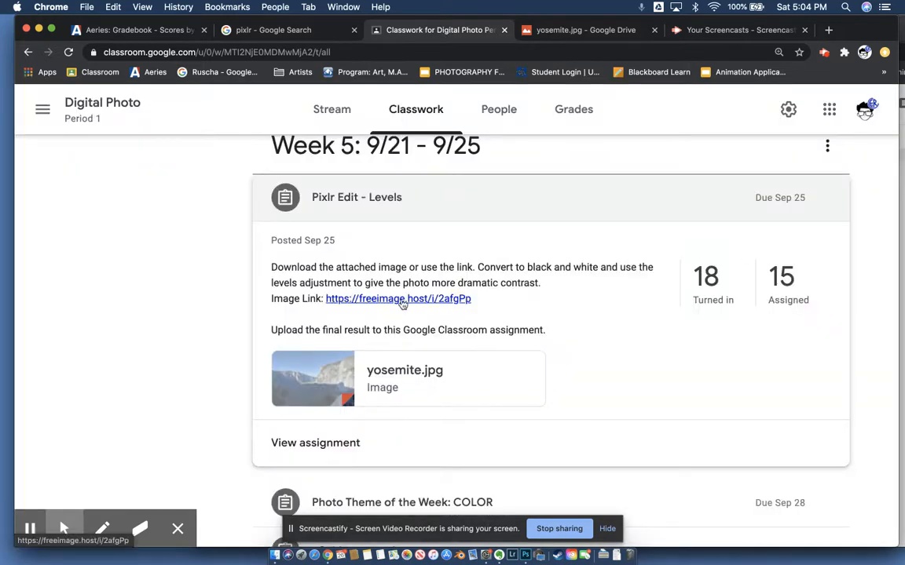
- Follow the assignment's freeimage.host image link and open the yosemite photo at full size
{"action": "left_click", "coordinate": [338, 298]}
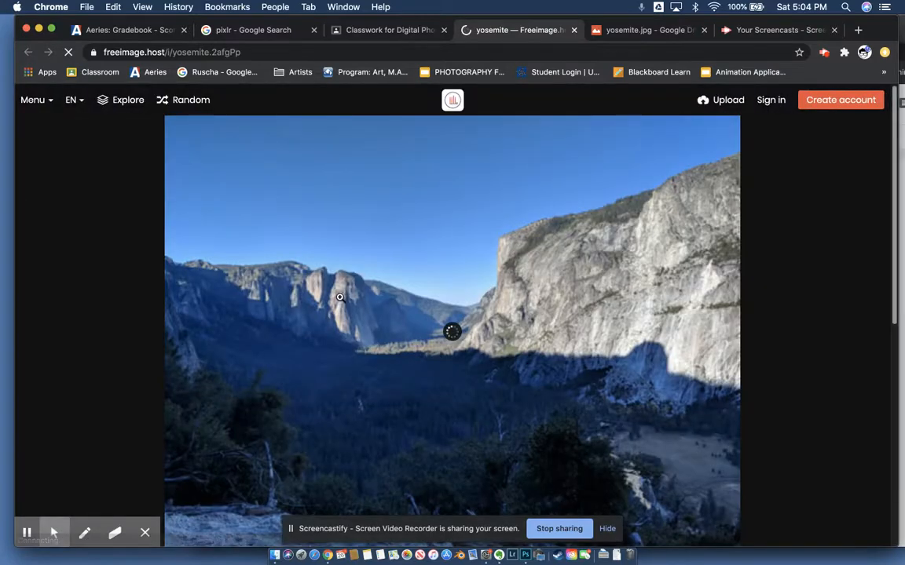
{"action": "scroll", "coordinate": [514, 235], "scroll_direction": "down", "scroll_amount": 3}
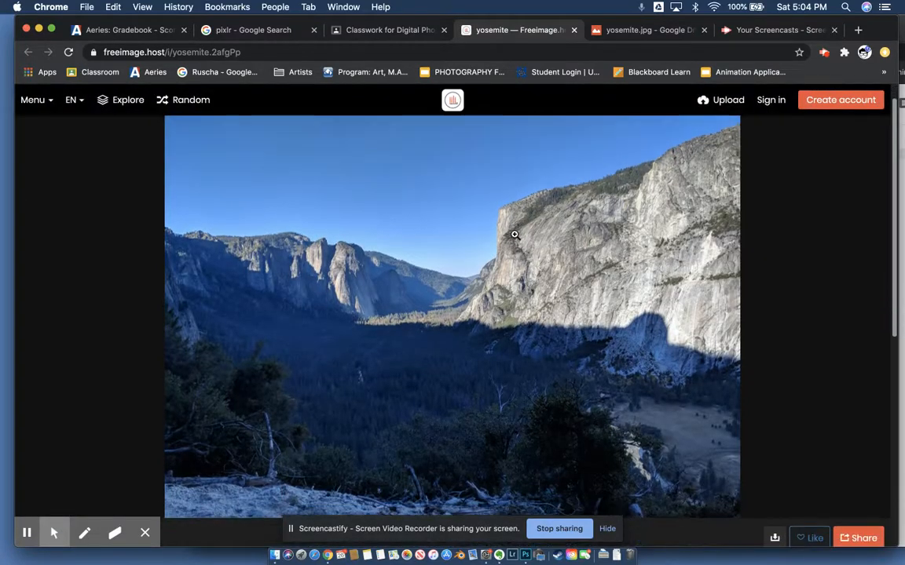
{"action": "left_click", "coordinate": [505, 208]}
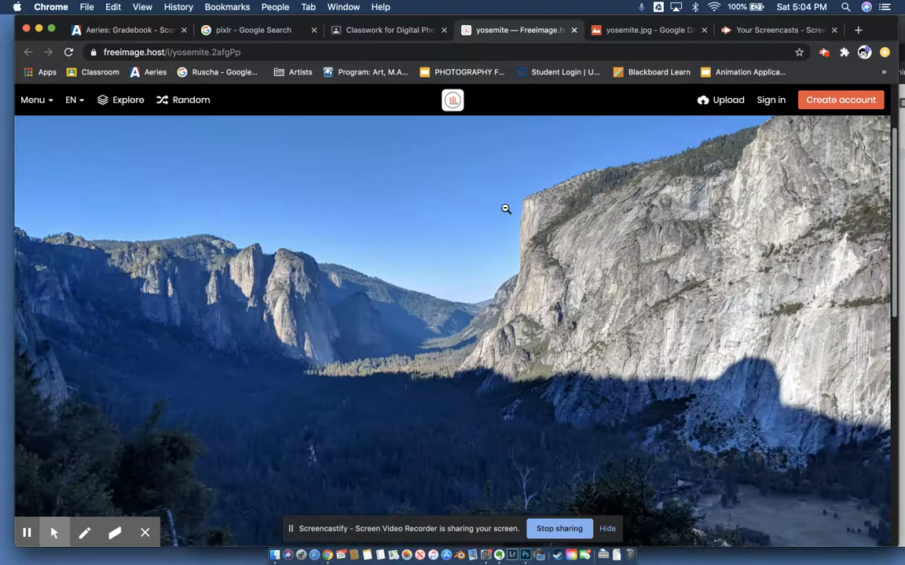
{"action": "scroll", "coordinate": [505, 208], "scroll_direction": "down", "scroll_amount": 5}
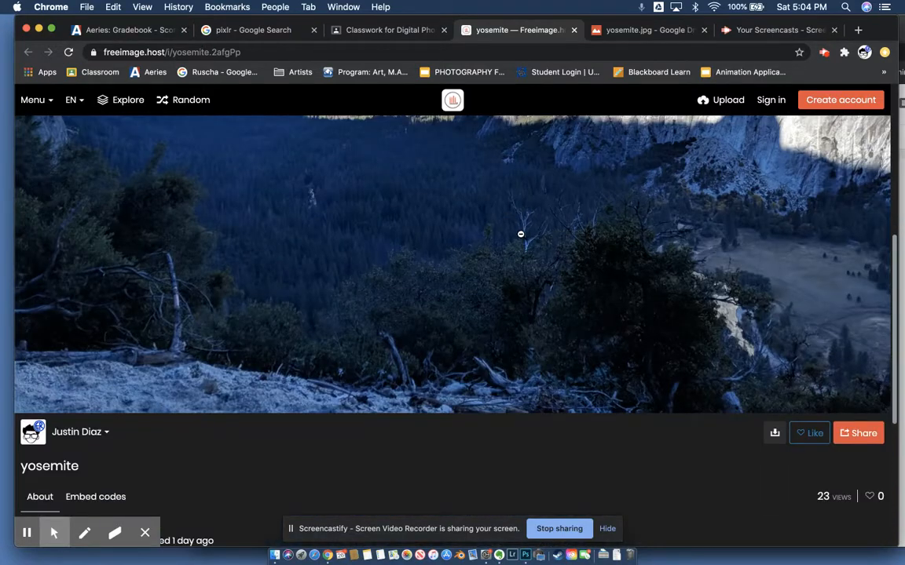
{"action": "left_click", "coordinate": [769, 431]}
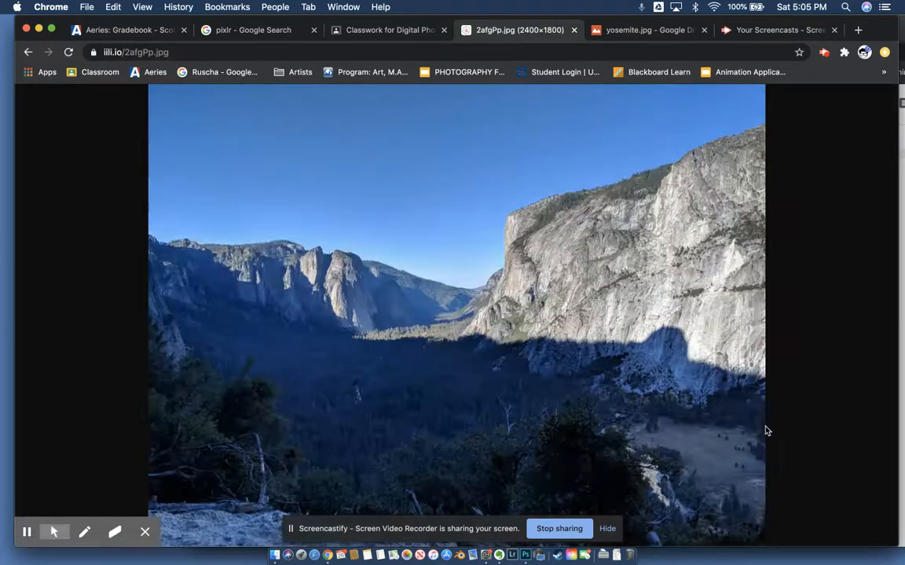
- Save the full-size photo to the Downloads folder as a JPEG named yosemite
{"action": "left_click", "coordinate": [557, 338]}
{"action": "left_click", "coordinate": [559, 339]}
{"action": "left_click", "coordinate": [539, 306]}
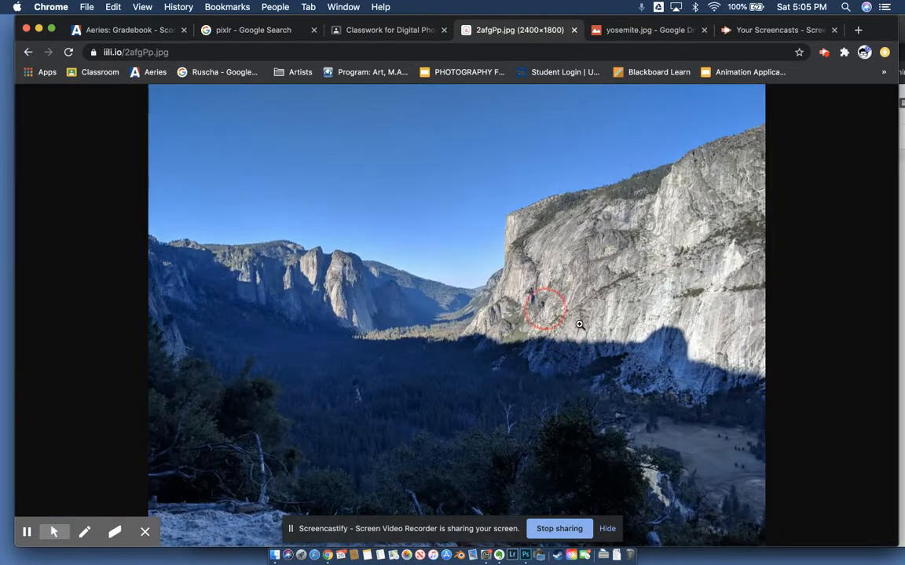
{"action": "right_click", "coordinate": [665, 375]}
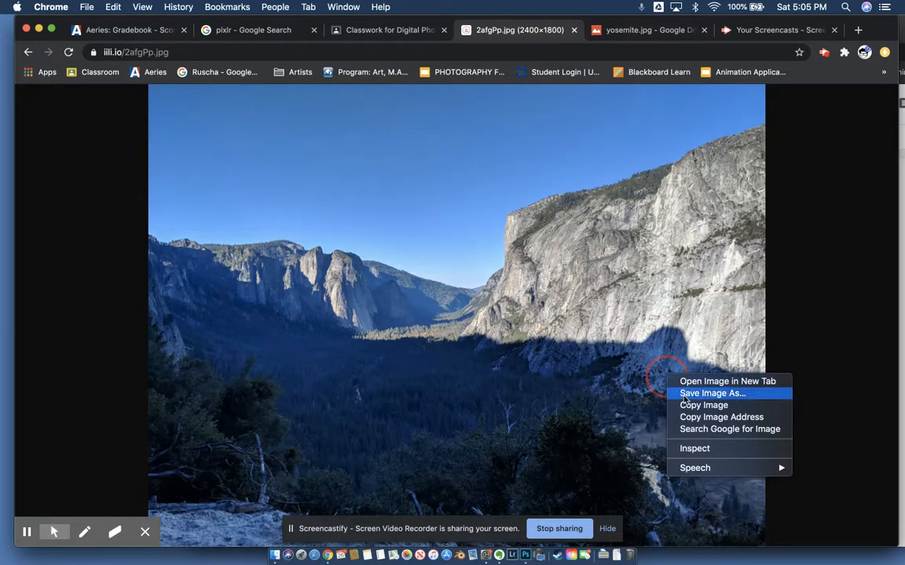
{"action": "left_click", "coordinate": [684, 393]}
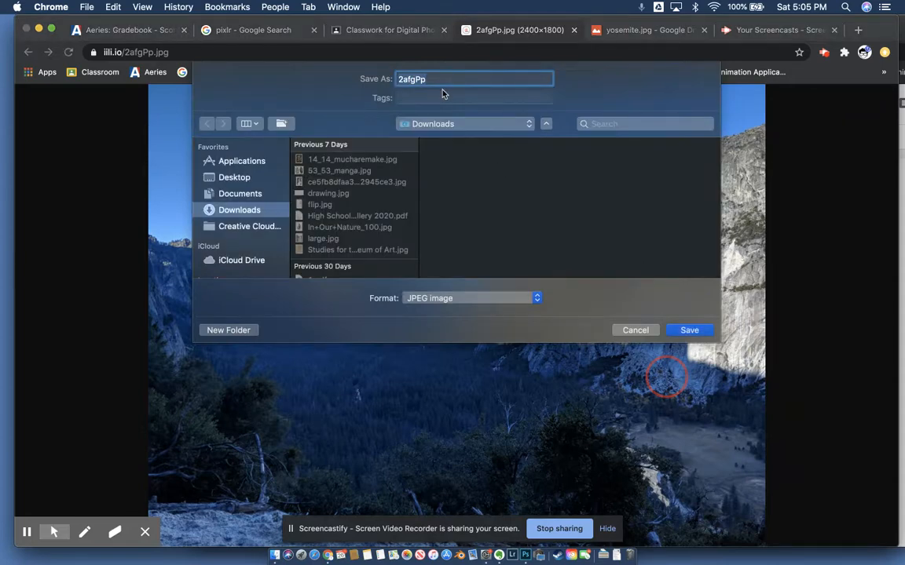
{"action": "type", "text": "yosemite"}
{"action": "left_click", "coordinate": [688, 330]}
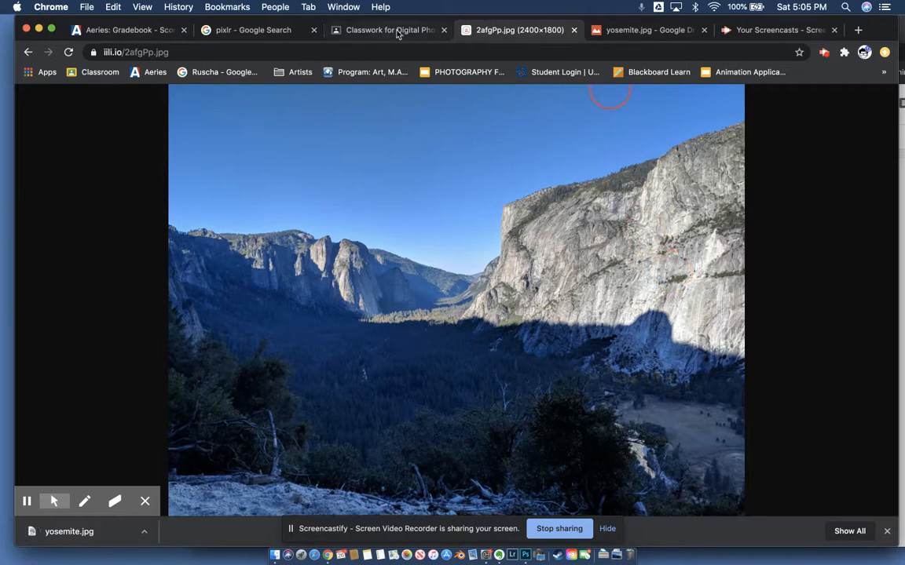
- Switch to the pixlr search results, go to Pixlr.com and launch the advanced Pixlr E editor
{"action": "left_click", "coordinate": [248, 35]}
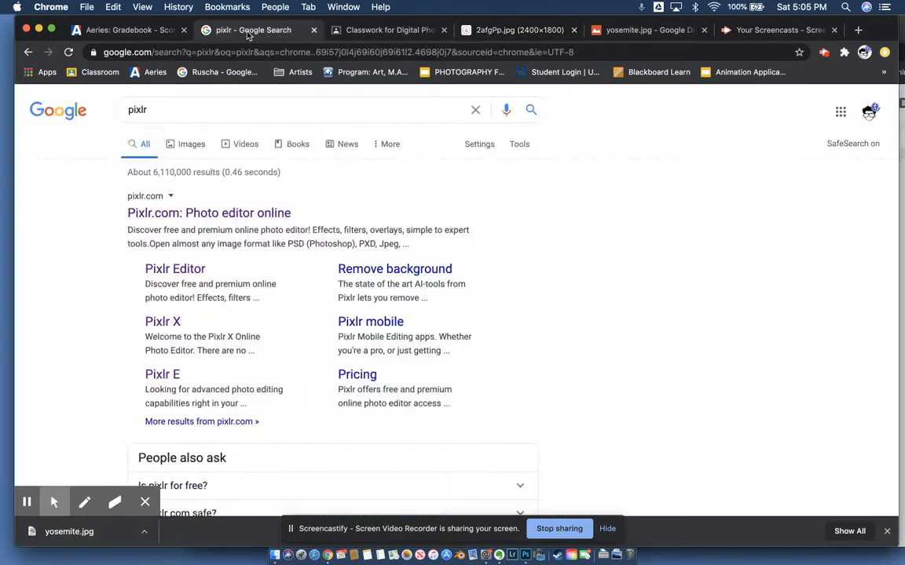
{"action": "left_click", "coordinate": [203, 213]}
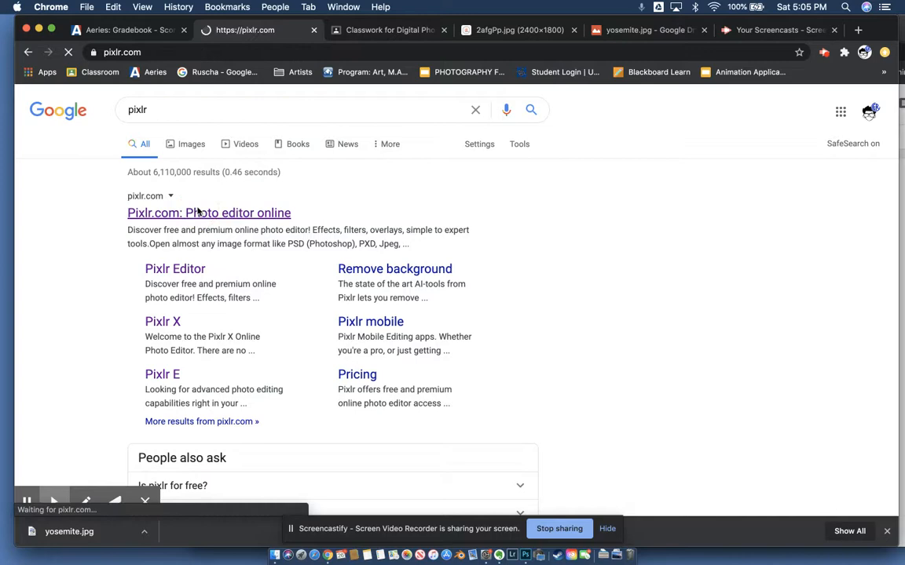
{"action": "scroll", "coordinate": [235, 300], "scroll_direction": "down", "scroll_amount": 5}
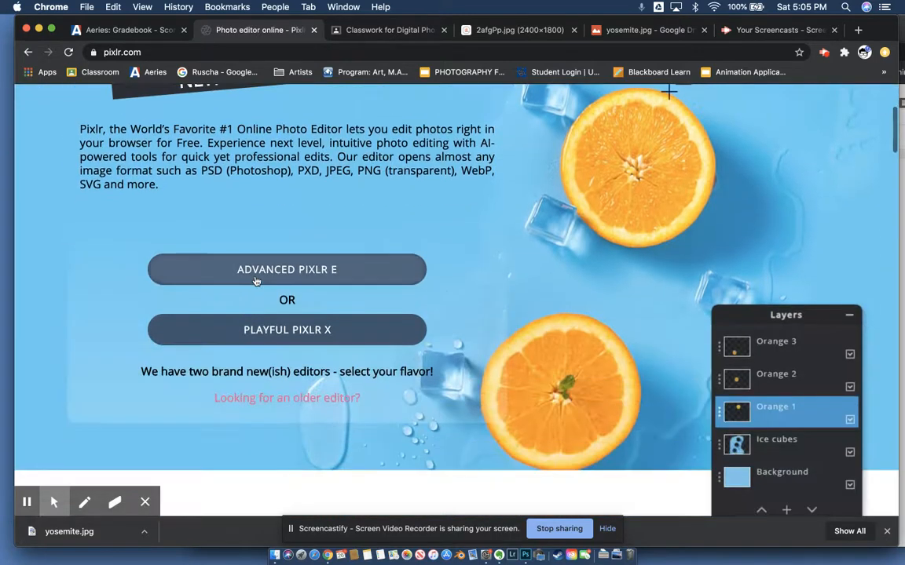
{"action": "left_click", "coordinate": [255, 281]}
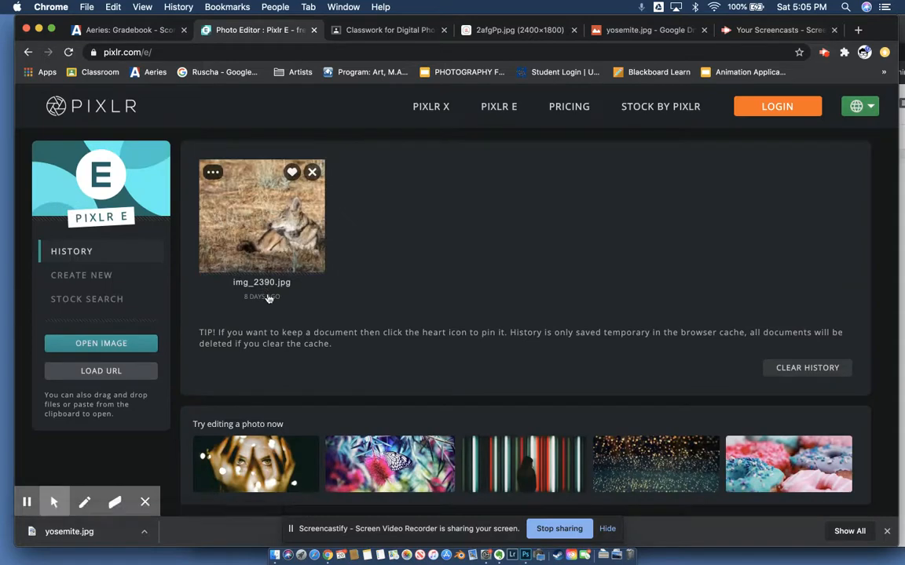
- Open yosemite.jpg from the Downloads folder in the editor
{"action": "left_click", "coordinate": [110, 344]}
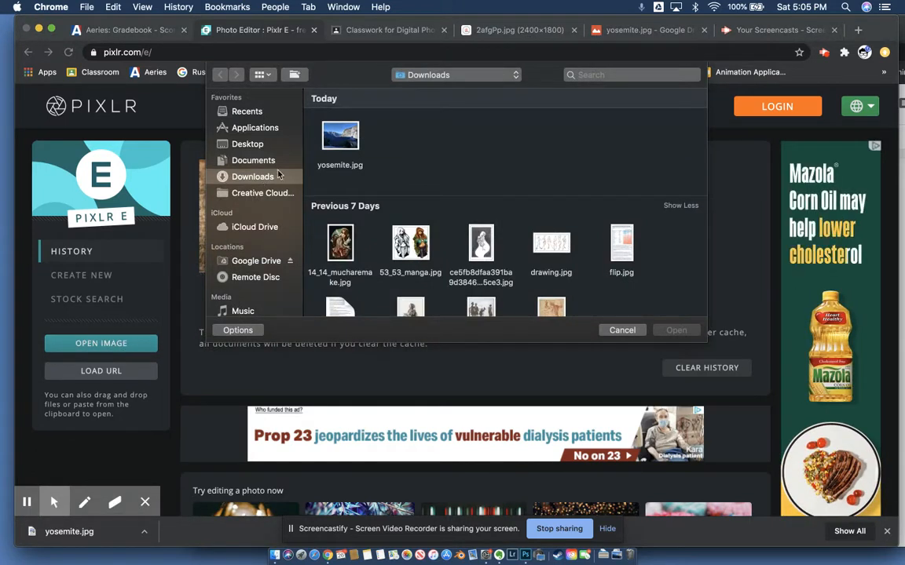
{"action": "left_click", "coordinate": [344, 157]}
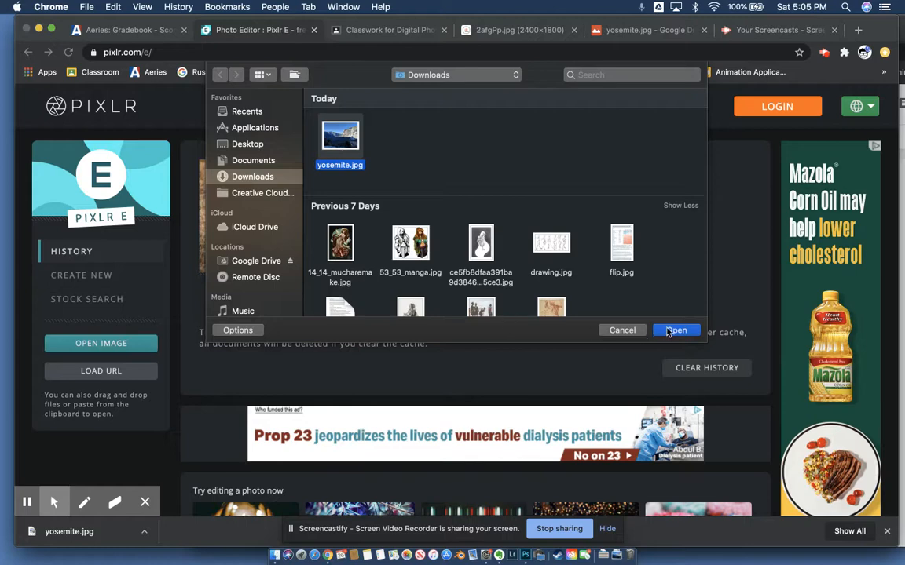
{"action": "left_click", "coordinate": [666, 329]}
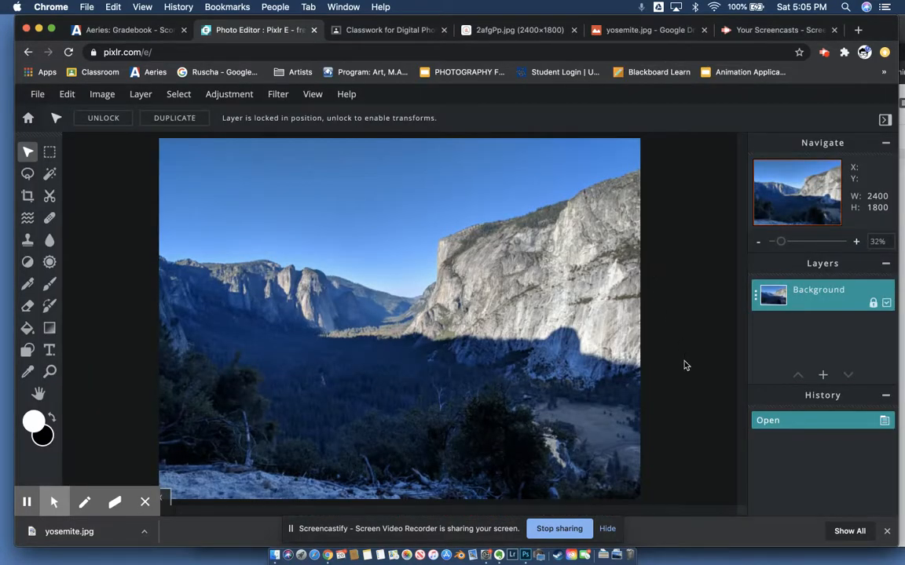
{"action": "left_click", "coordinate": [131, 459]}
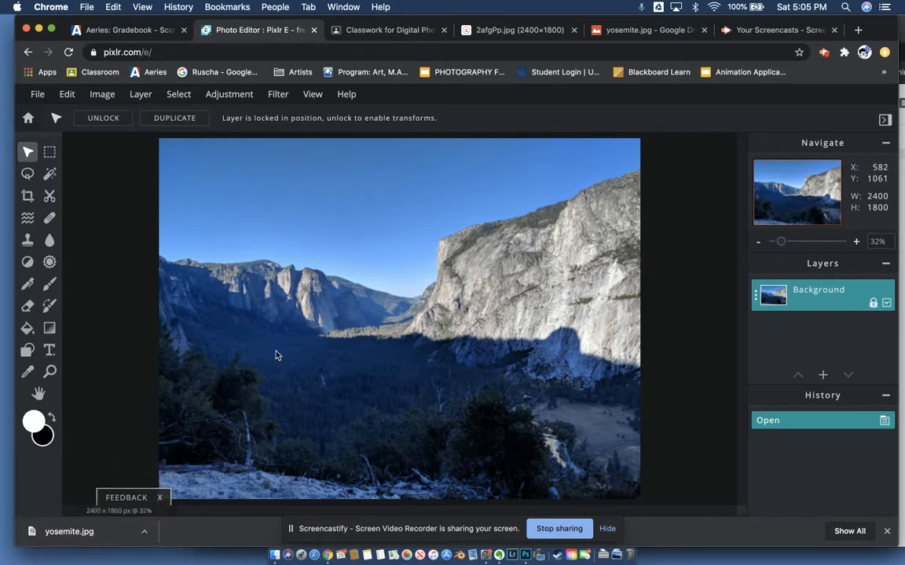
- Start cropping the photo, constrain the crop by ratio with the Original preset, and try adjusting its corners
{"action": "left_click", "coordinate": [26, 197]}
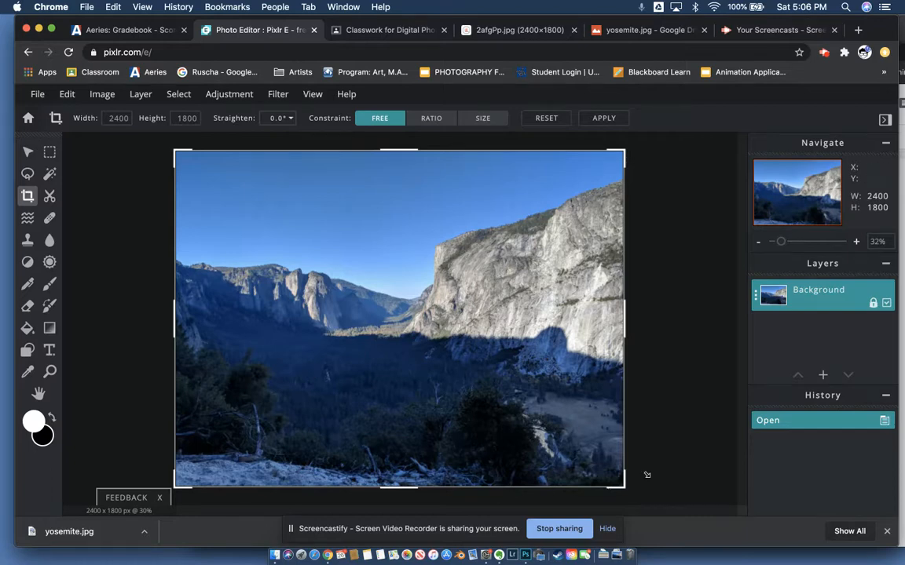
{"action": "mouse_move", "coordinate": [624, 487]}
{"action": "left_mouse_down"}
{"action": "mouse_move", "coordinate": [618, 479]}
{"action": "mouse_move", "coordinate": [631, 490]}
{"action": "left_mouse_up"}
{"action": "left_click", "coordinate": [427, 119]}
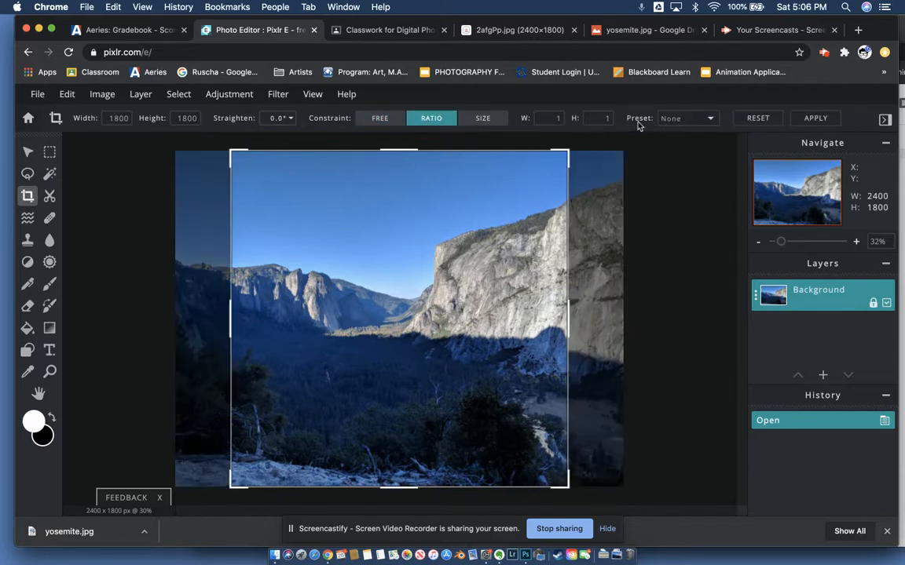
{"action": "left_click", "coordinate": [674, 120]}
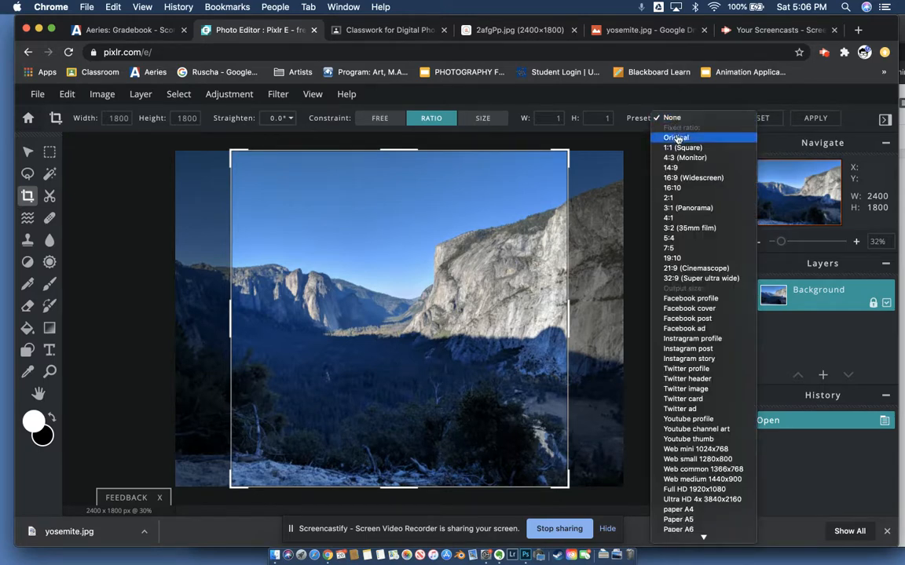
{"action": "left_click", "coordinate": [676, 139]}
{"action": "left_click", "coordinate": [676, 118]}
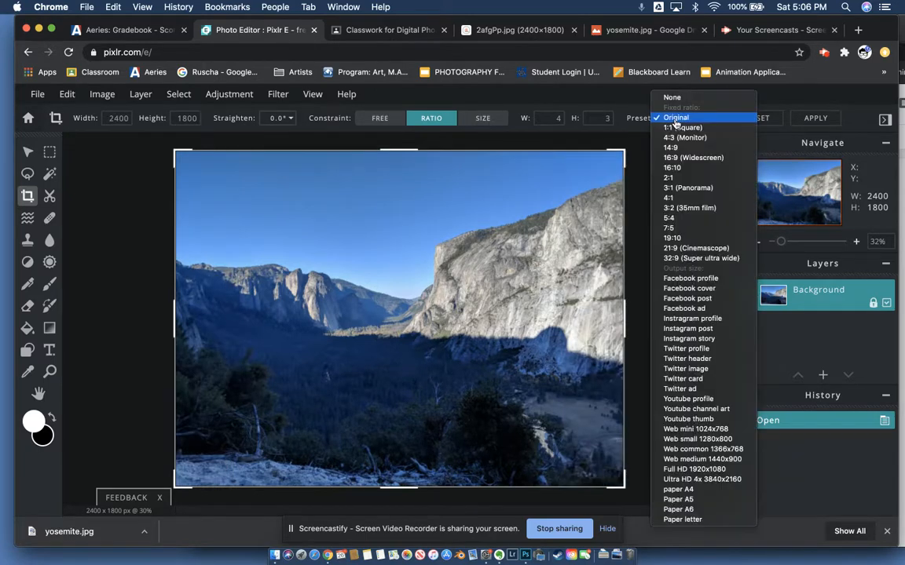
{"action": "left_click", "coordinate": [621, 154]}
{"action": "left_click_drag", "start_coordinate": [623, 153], "coordinate": [666, 146]}
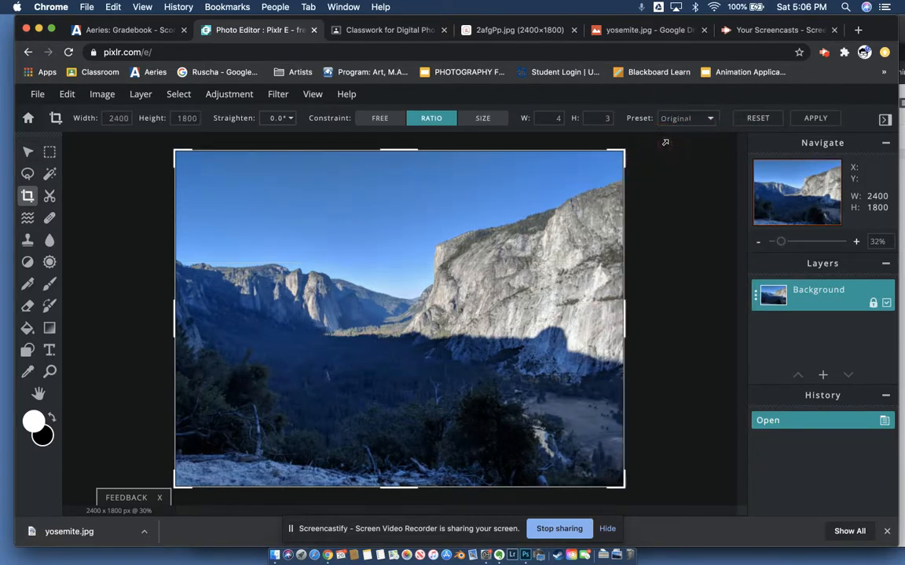
- Try the 1:1 (Square) crop preset on the photo and return to the Original ratio
{"action": "left_click", "coordinate": [691, 118]}
{"action": "left_click", "coordinate": [696, 128]}
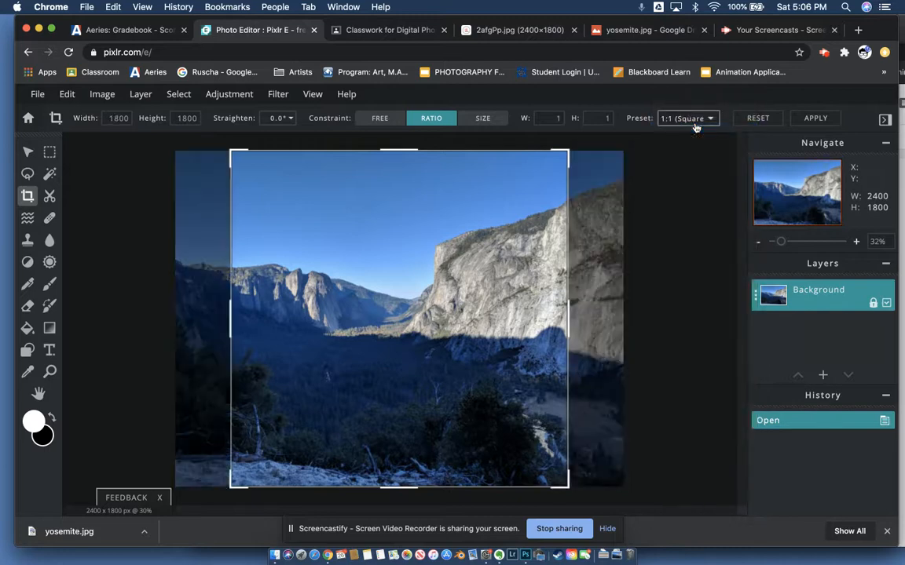
{"action": "left_click", "coordinate": [695, 126]}
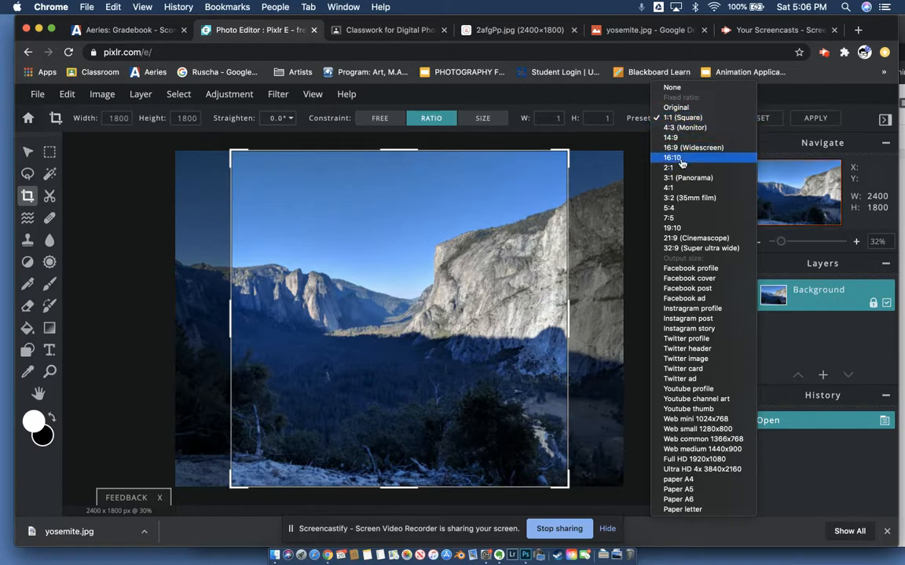
{"action": "left_click", "coordinate": [679, 107]}
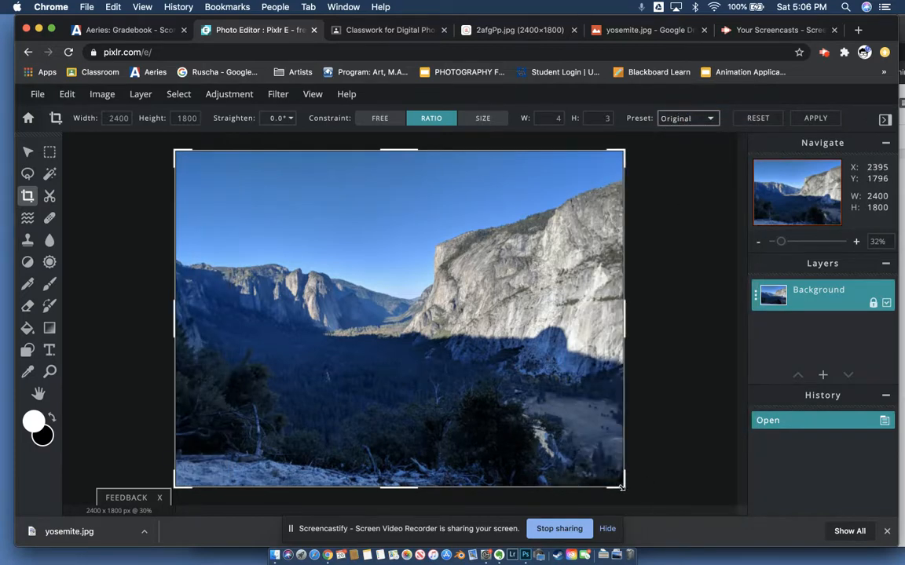
- Try resizing the crop frame from its corners and reset the crop
{"action": "left_click_drag", "start_coordinate": [618, 486], "coordinate": [639, 493]}
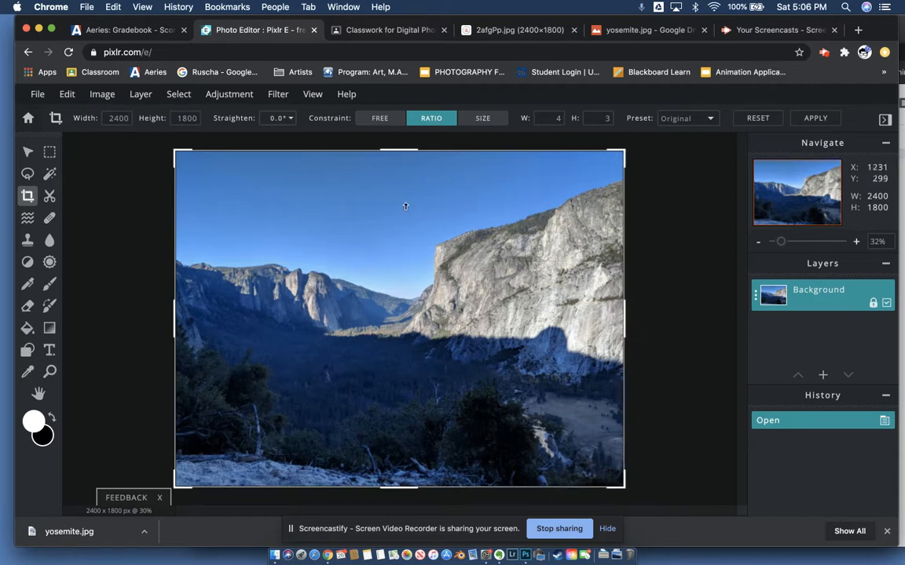
{"action": "mouse_move", "coordinate": [174, 156]}
{"action": "left_mouse_down"}
{"action": "mouse_move", "coordinate": [192, 169]}
{"action": "mouse_move", "coordinate": [174, 155]}
{"action": "left_mouse_up"}
{"action": "left_click", "coordinate": [30, 202]}
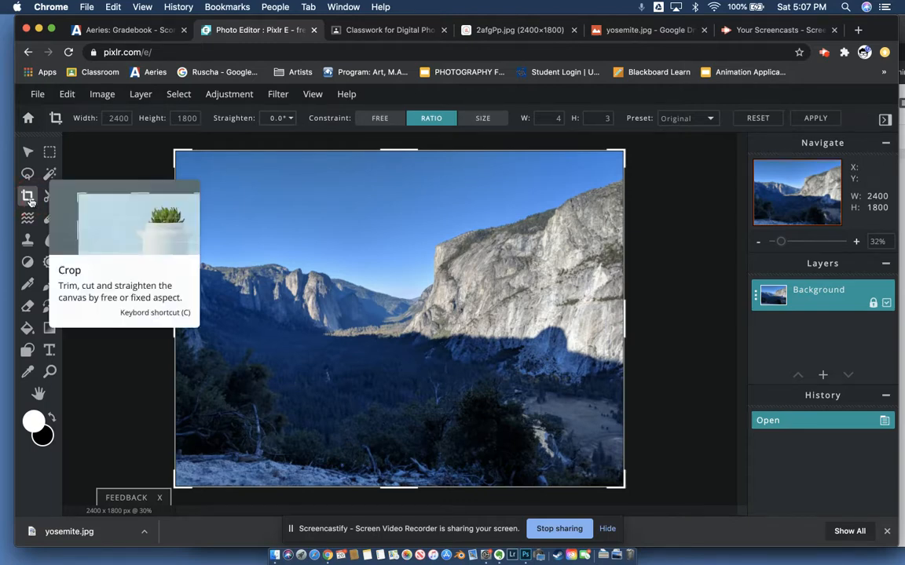
{"action": "left_click", "coordinate": [110, 160]}
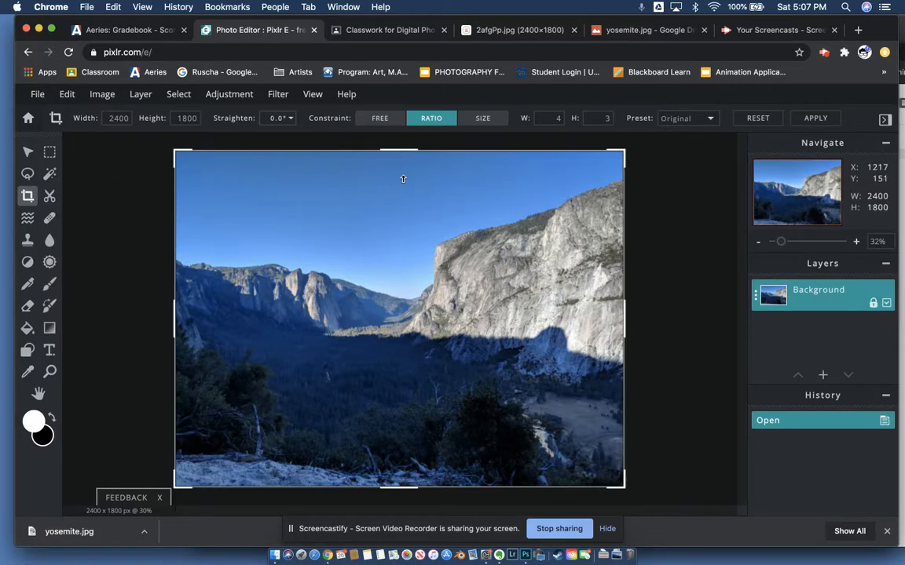
{"action": "left_click", "coordinate": [770, 119]}
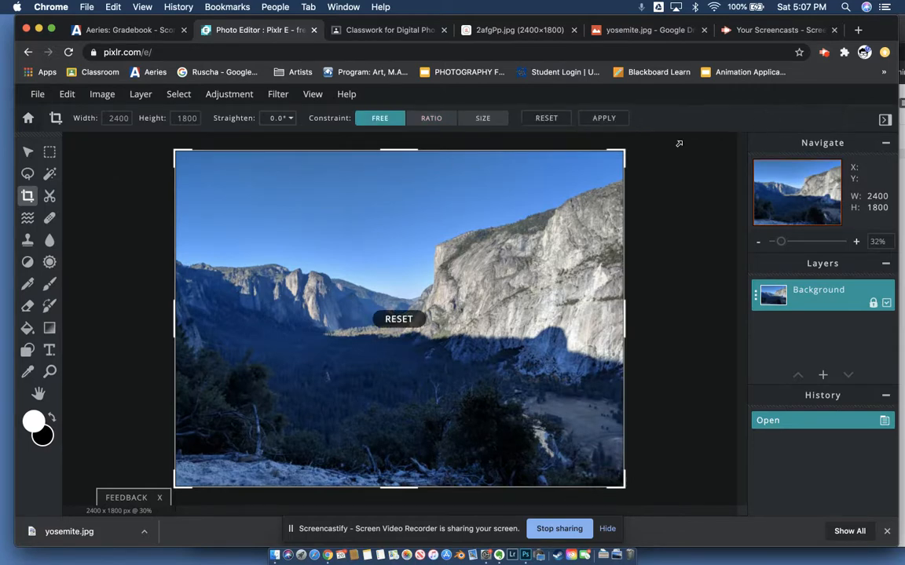
- Try desaturating the photo, dismiss the advertisement, and undo the desaturation
{"action": "left_click", "coordinate": [218, 101]}
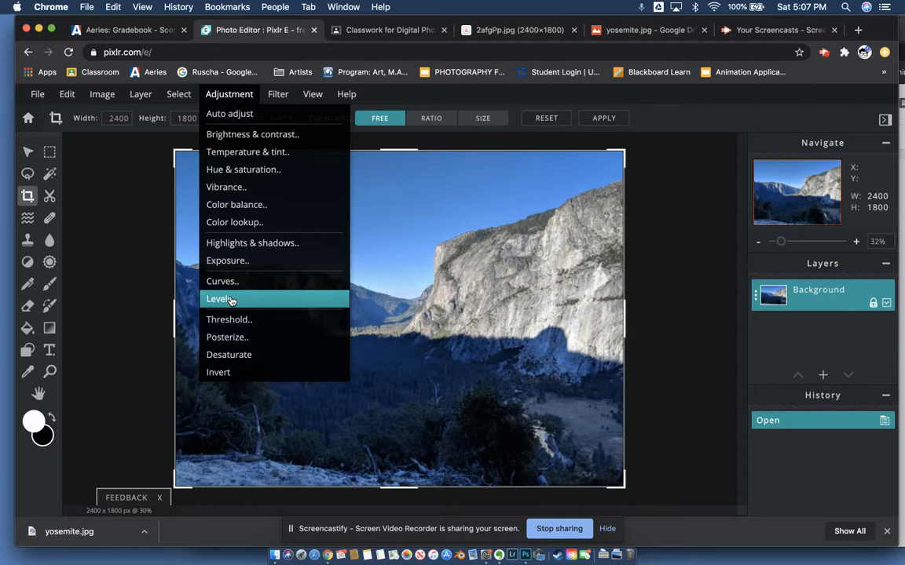
{"action": "left_click", "coordinate": [237, 360]}
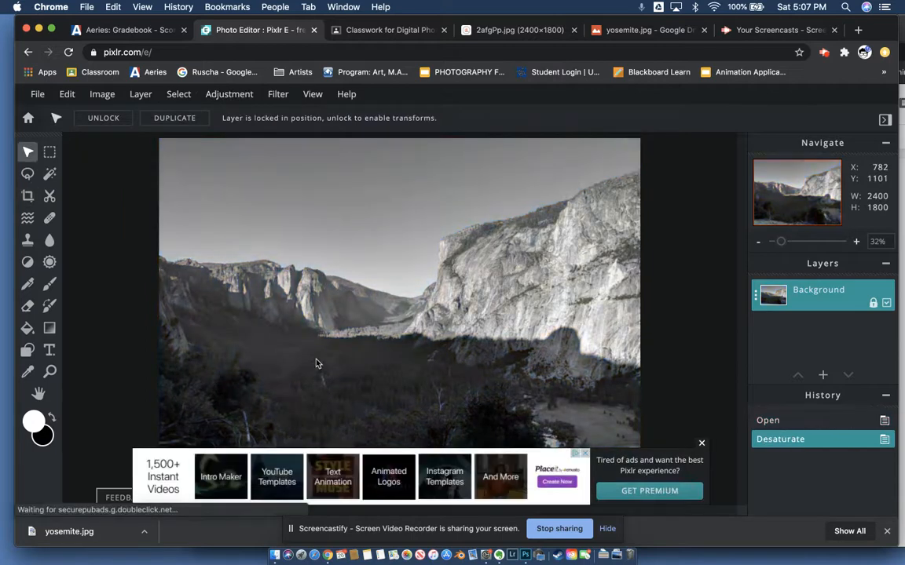
{"action": "left_click", "coordinate": [702, 443]}
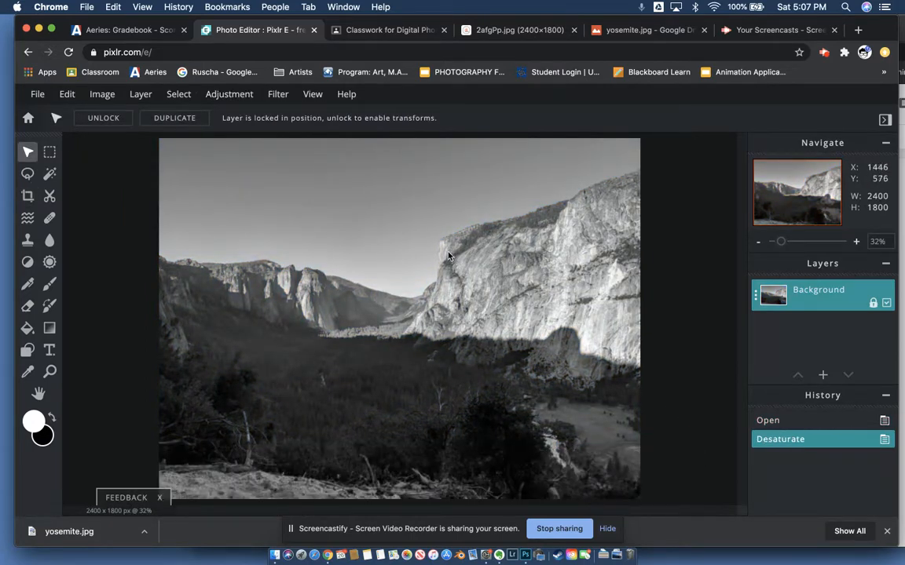
{"action": "left_click", "coordinate": [68, 95]}
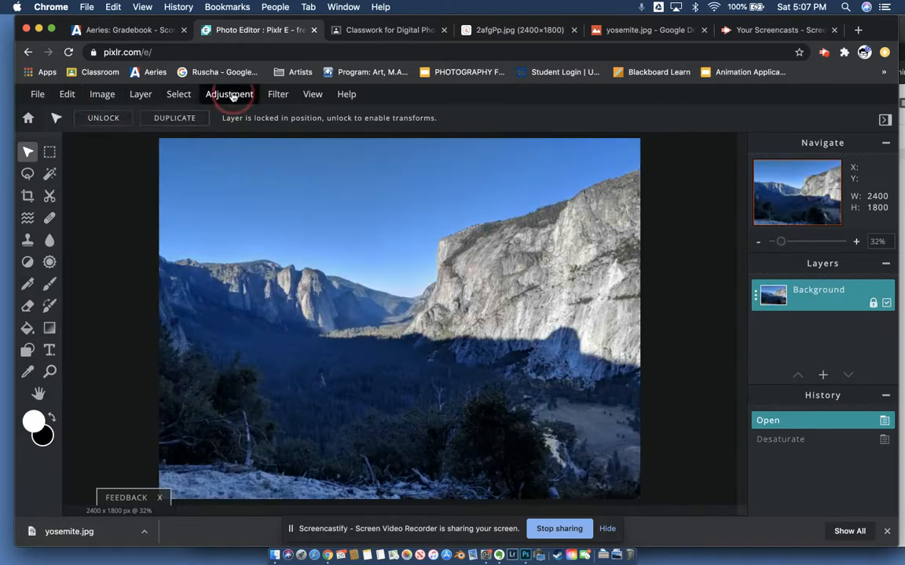
- Try removing the photo's colour in Hue & saturation with Saturation at -100, and cancel the adjustment
{"action": "left_click", "coordinate": [230, 94]}
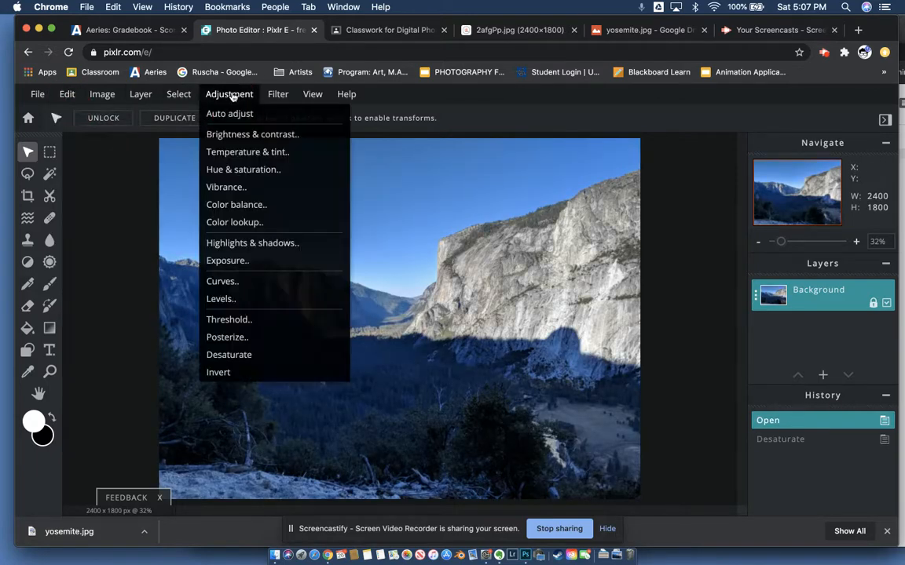
{"action": "left_click", "coordinate": [252, 171]}
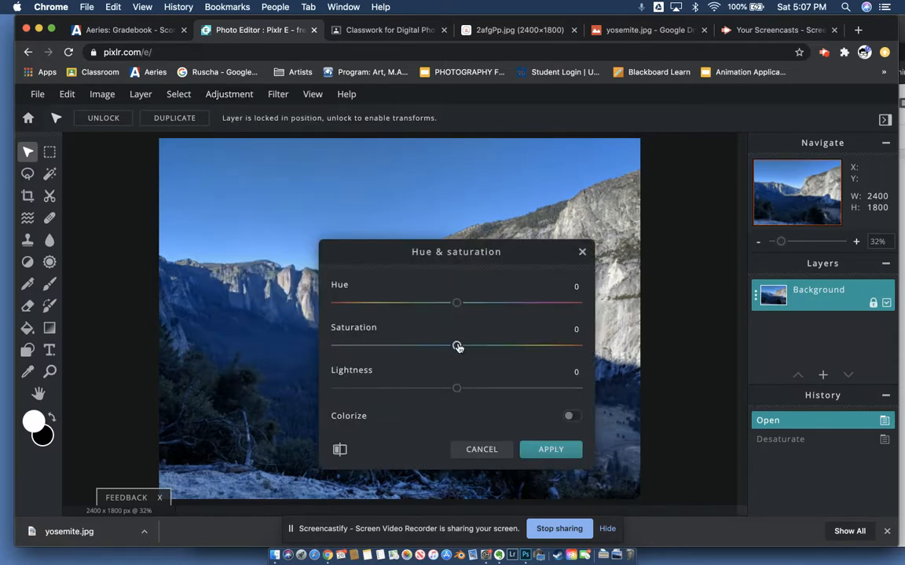
{"action": "left_click_drag", "start_coordinate": [456, 346], "coordinate": [320, 360]}
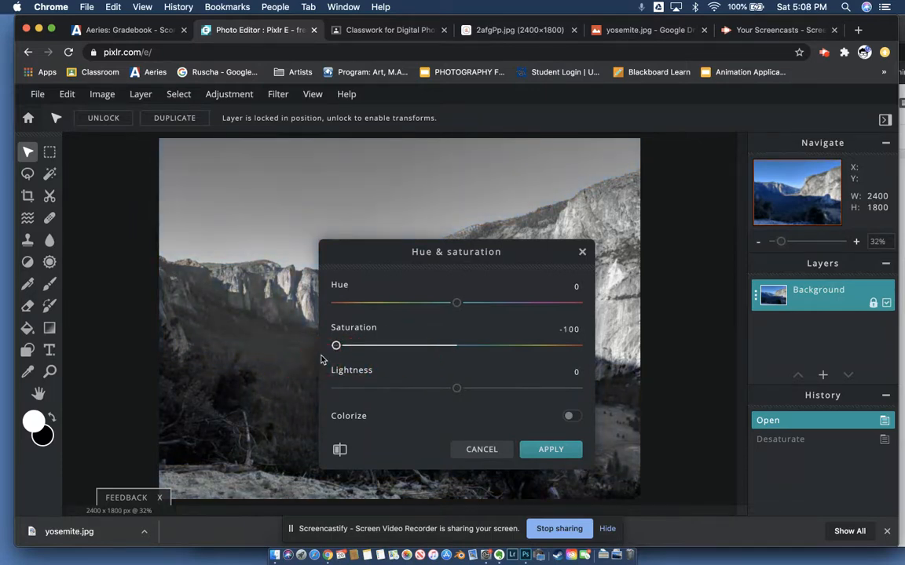
{"action": "left_click", "coordinate": [483, 449]}
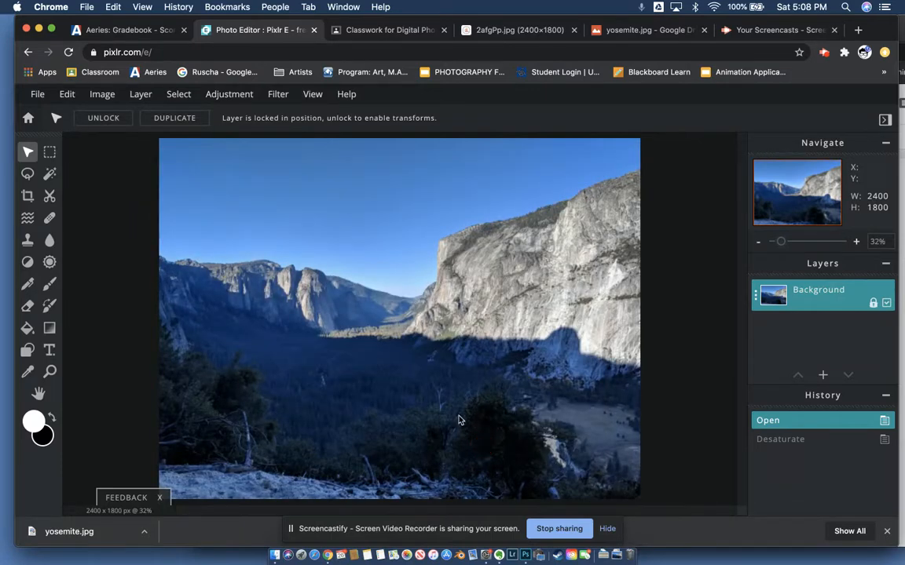
- Convert the colour photo to black and white with the Desaturate adjustment
{"action": "left_click", "coordinate": [216, 95]}
{"action": "left_click", "coordinate": [256, 364]}
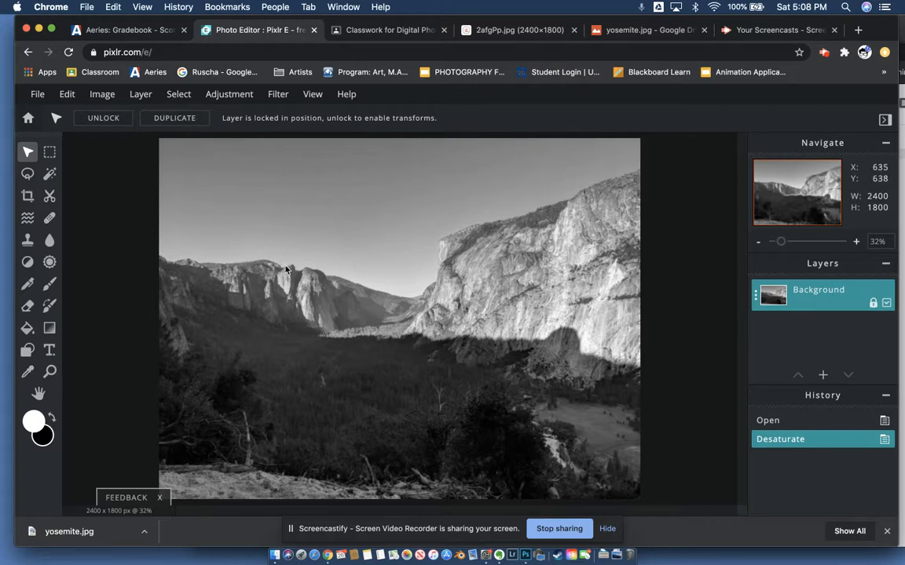
- Start the Sharpen filter from the detail filters and set its amount to 25
{"action": "left_click", "coordinate": [217, 97]}
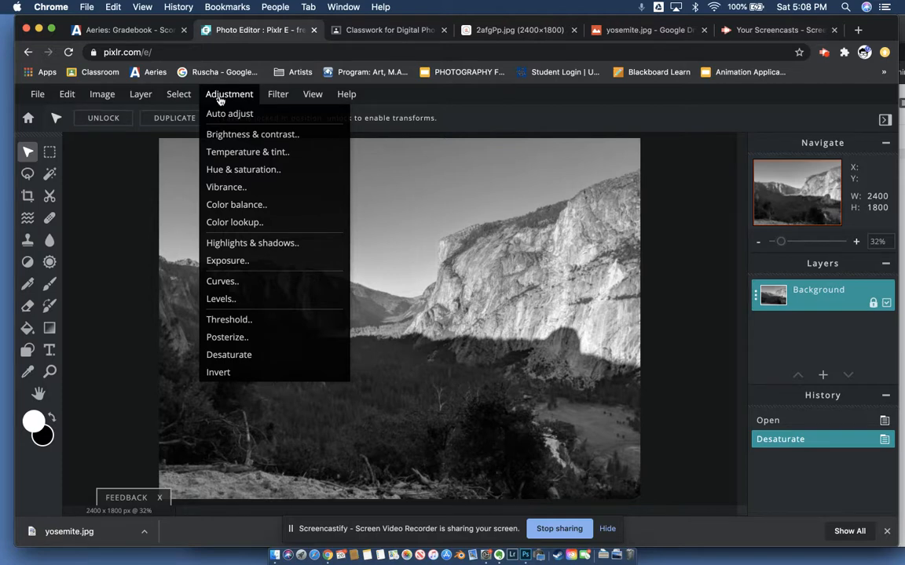
{"action": "mouse_move", "coordinate": [273, 100]}
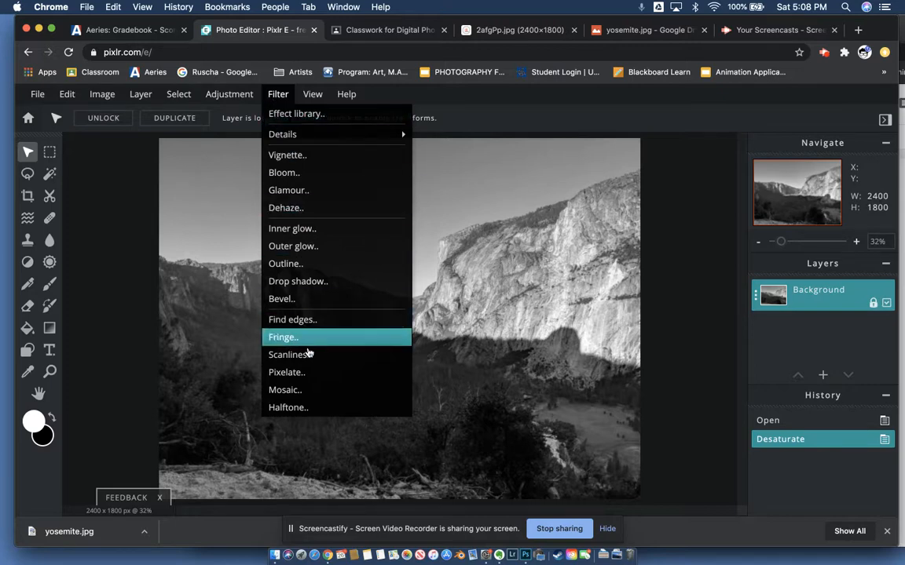
{"action": "mouse_move", "coordinate": [327, 134]}
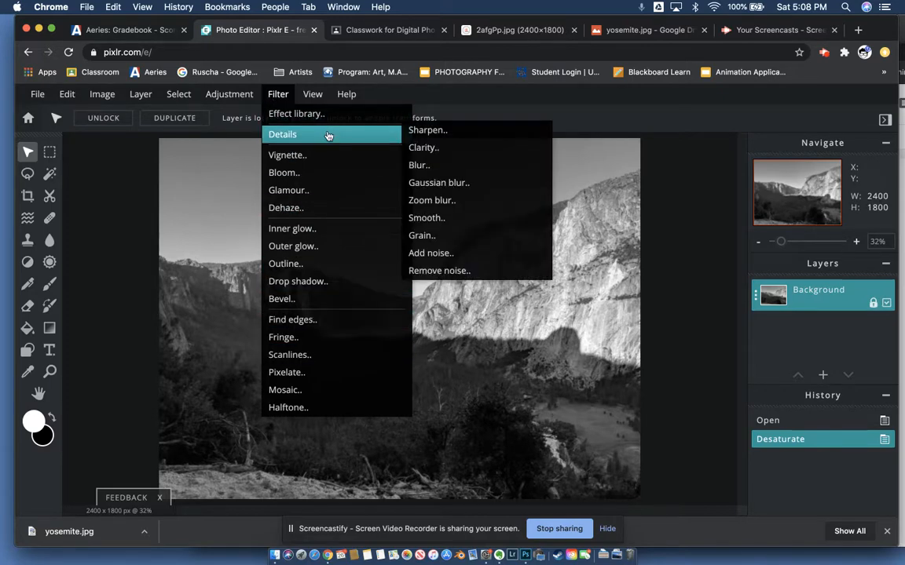
{"action": "left_click", "coordinate": [452, 138]}
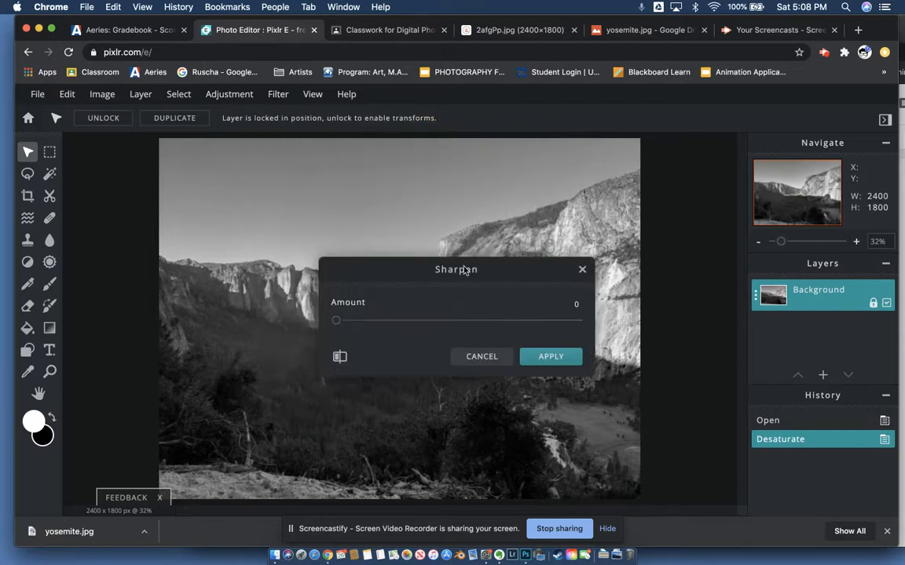
{"action": "left_click_drag", "start_coordinate": [511, 276], "coordinate": [468, 347]}
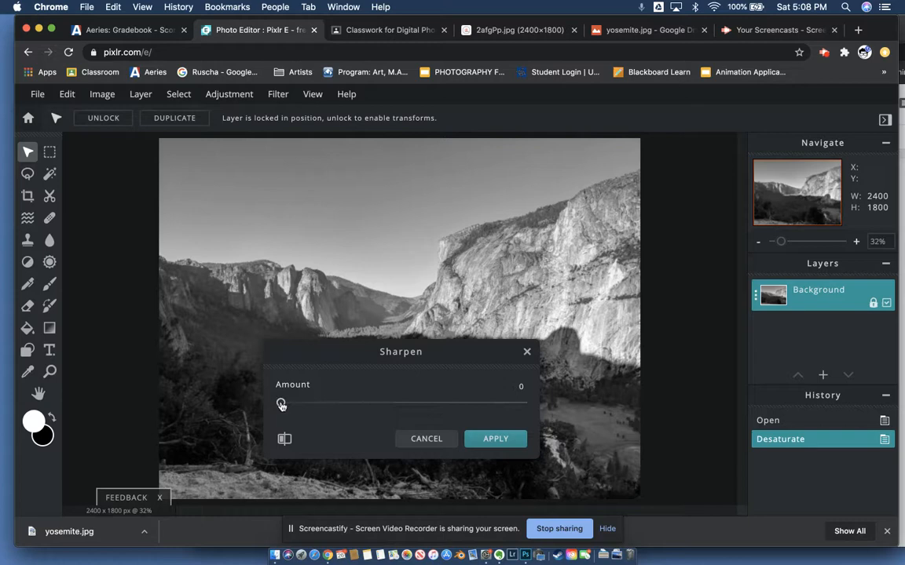
{"action": "left_click_drag", "start_coordinate": [282, 404], "coordinate": [364, 404]}
{"action": "left_click_drag", "start_coordinate": [393, 353], "coordinate": [541, 274]}
{"action": "left_click_drag", "start_coordinate": [511, 322], "coordinate": [489, 322]}
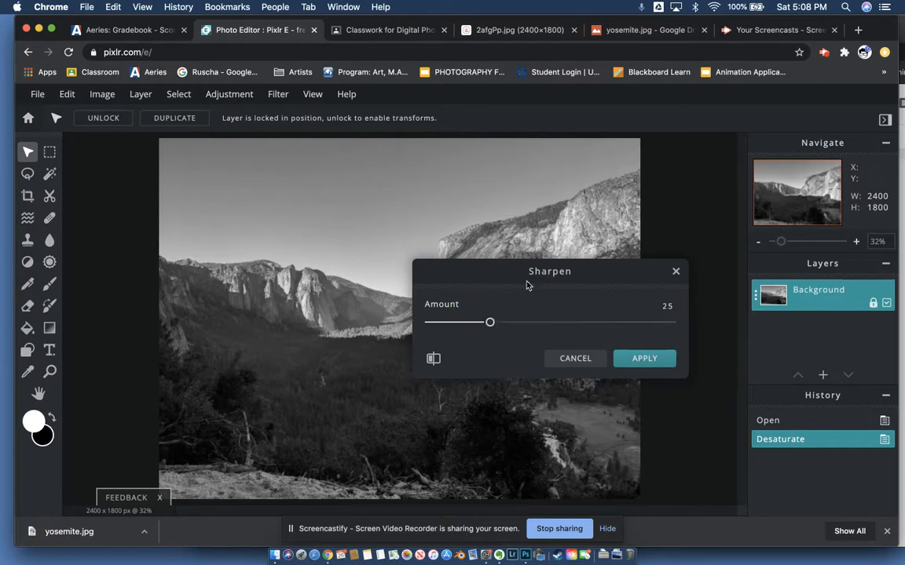
- Raise the Sharpen amount to 27, compare the result with the unsharpened photo, and apply the filter
{"action": "left_click_drag", "start_coordinate": [510, 268], "coordinate": [456, 341]}
{"action": "mouse_move", "coordinate": [434, 391]}
{"action": "left_mouse_down"}
{"action": "mouse_move", "coordinate": [577, 393]}
{"action": "mouse_move", "coordinate": [418, 397]}
{"action": "mouse_move", "coordinate": [449, 396]}
{"action": "mouse_move", "coordinate": [431, 399]}
{"action": "mouse_move", "coordinate": [440, 392]}
{"action": "left_mouse_up"}
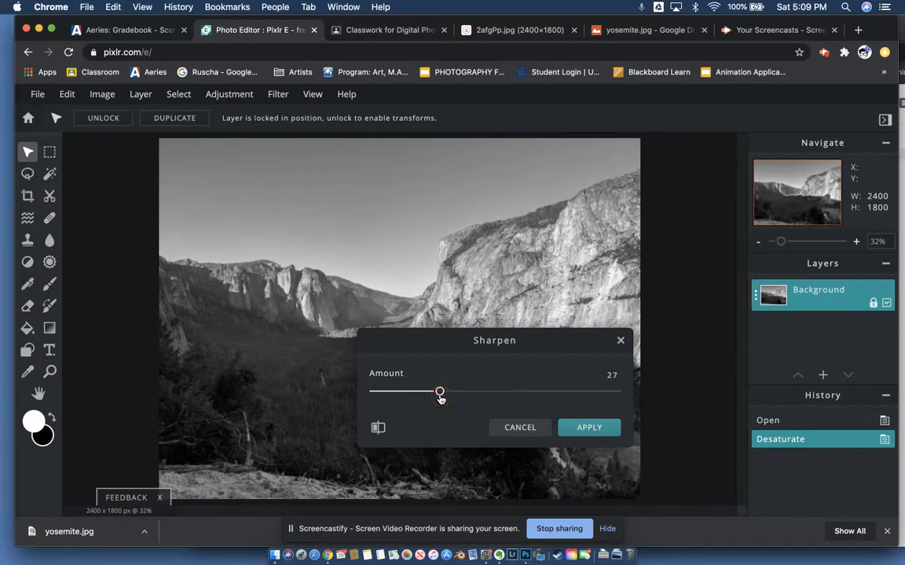
{"action": "left_click", "coordinate": [378, 429]}
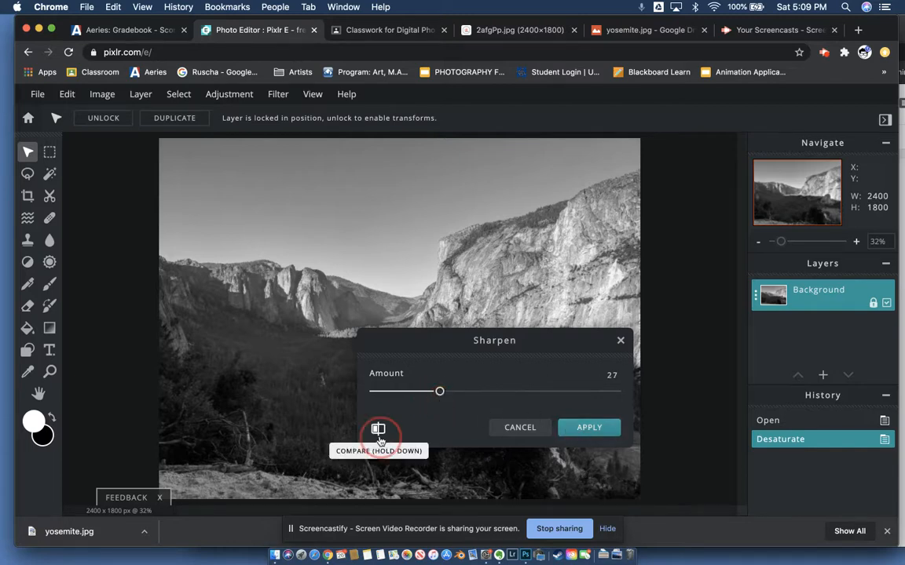
{"action": "left_click", "coordinate": [378, 431]}
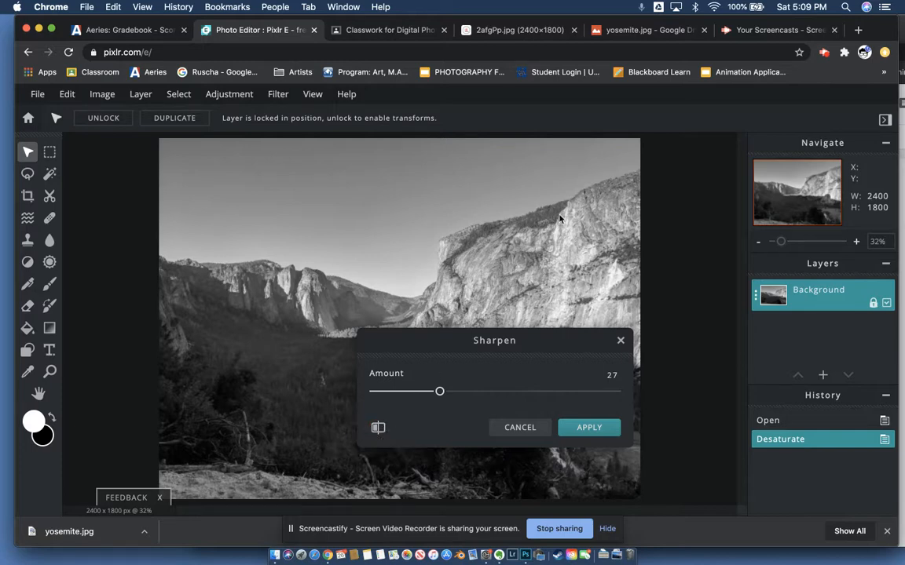
{"action": "left_click", "coordinate": [587, 430]}
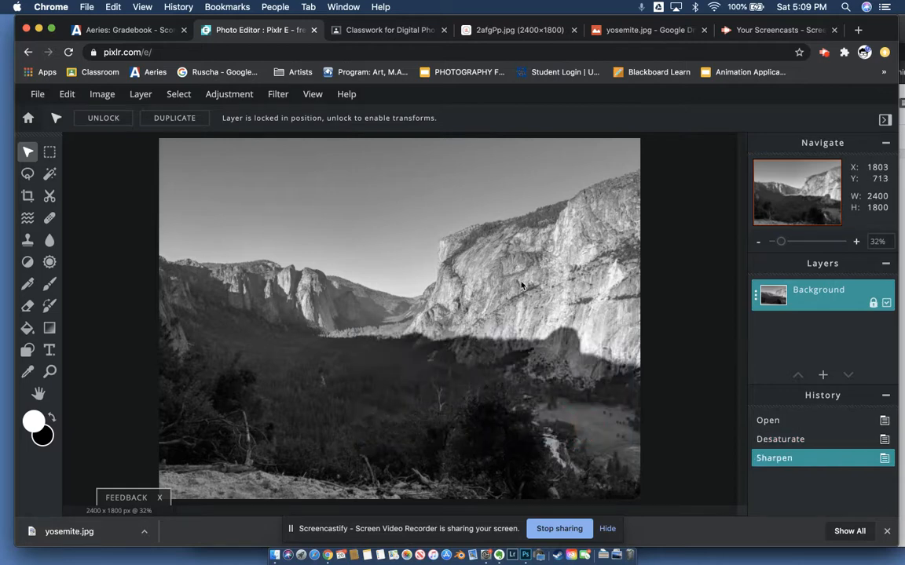
- Start a Levels adjustment and set the black input level to 16, trying 52 first
{"action": "left_click", "coordinate": [222, 103]}
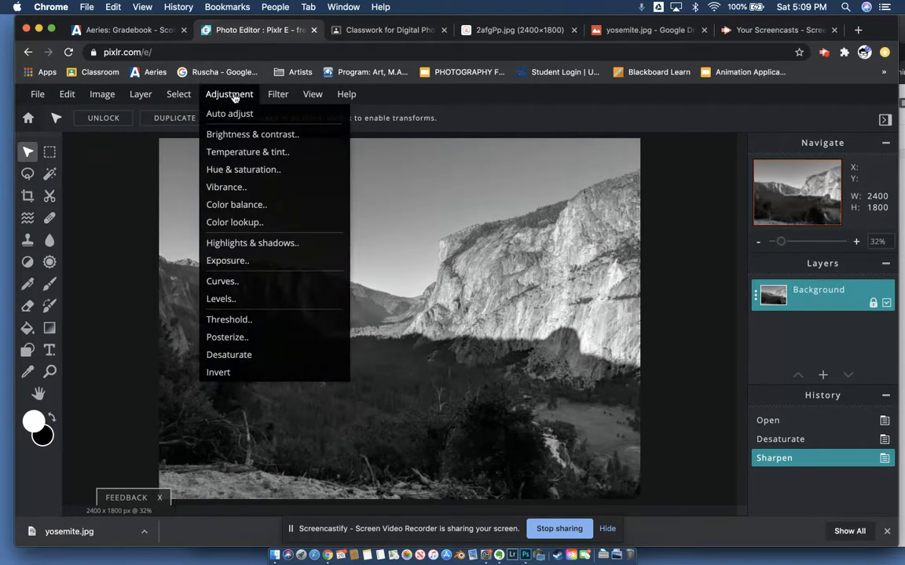
{"action": "left_click", "coordinate": [227, 300]}
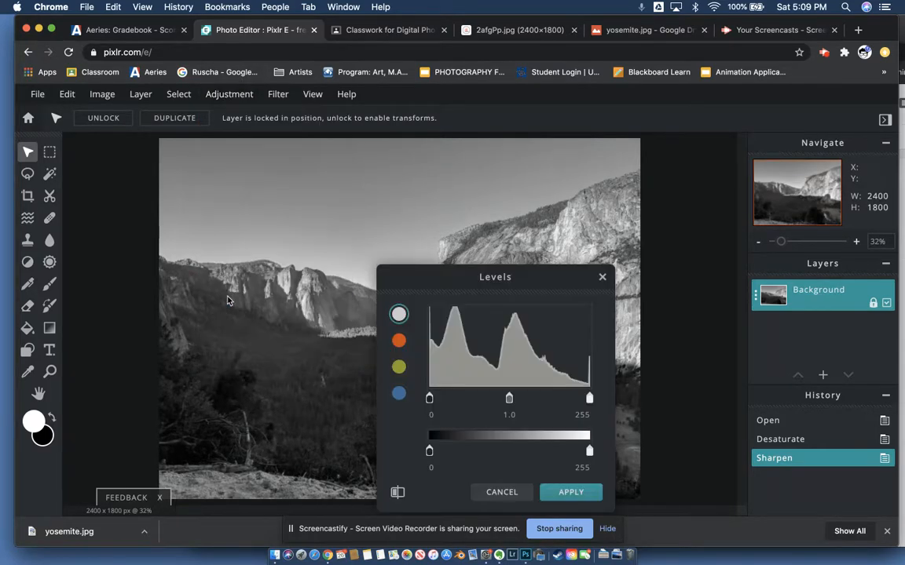
{"action": "left_click_drag", "start_coordinate": [489, 275], "coordinate": [693, 175]}
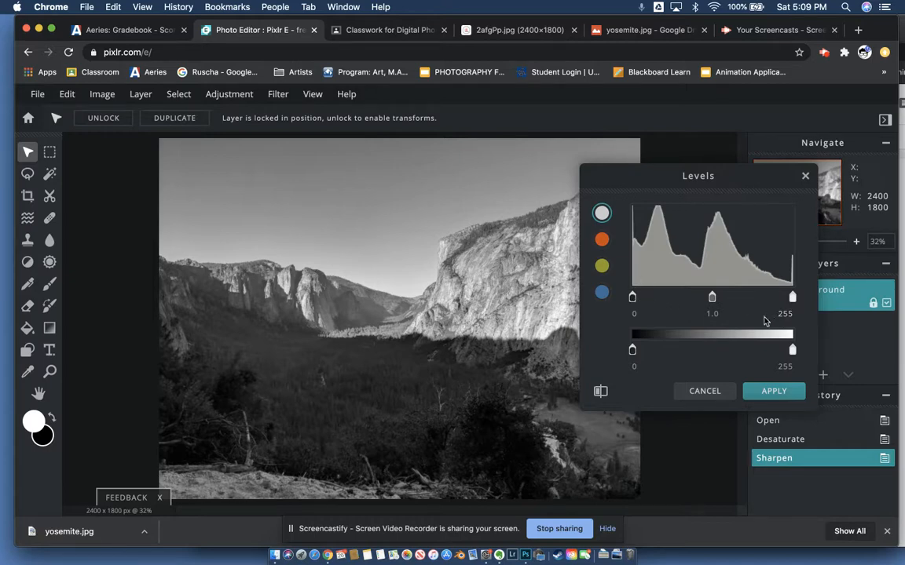
{"action": "left_click", "coordinate": [631, 298]}
{"action": "left_click", "coordinate": [633, 301]}
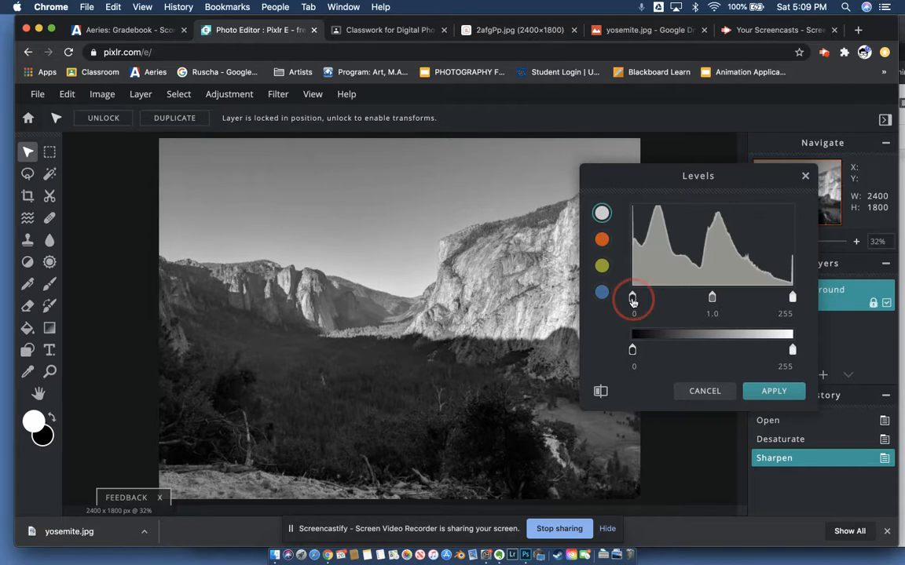
{"action": "left_click_drag", "start_coordinate": [633, 302], "coordinate": [665, 308]}
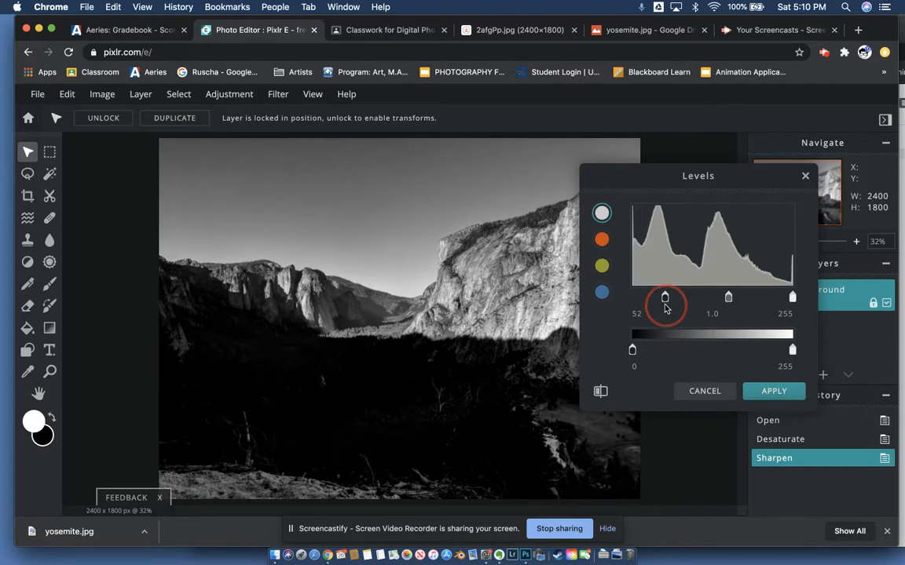
{"action": "left_click_drag", "start_coordinate": [665, 308], "coordinate": [642, 307]}
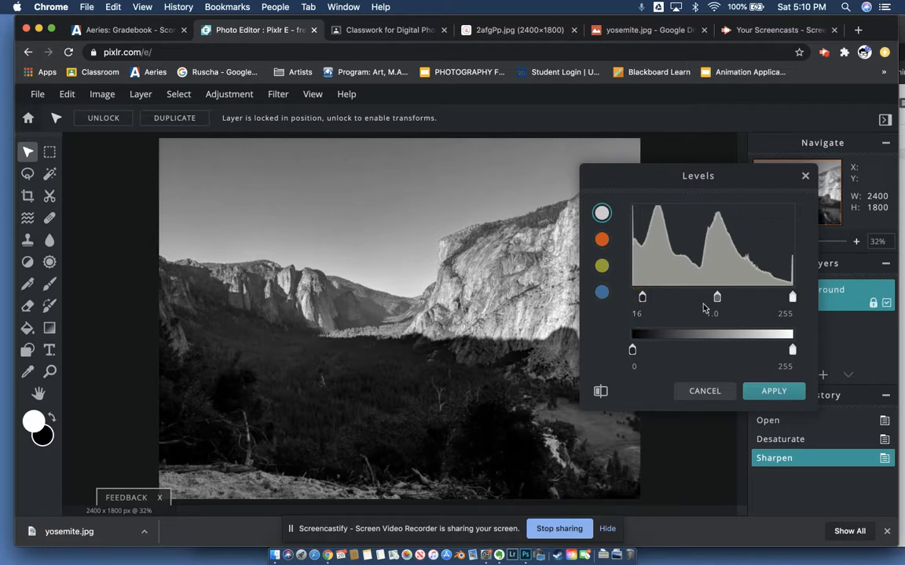
- Fine-tune the shadows and midtones in Levels, setting the black input level to 24 and the midtone to 0.6
{"action": "left_click_drag", "start_coordinate": [715, 301], "coordinate": [714, 300]}
{"action": "left_click_drag", "start_coordinate": [642, 299], "coordinate": [646, 302]}
{"action": "left_click_drag", "start_coordinate": [714, 301], "coordinate": [713, 301]}
{"action": "left_click_drag", "start_coordinate": [647, 302], "coordinate": [649, 301]}
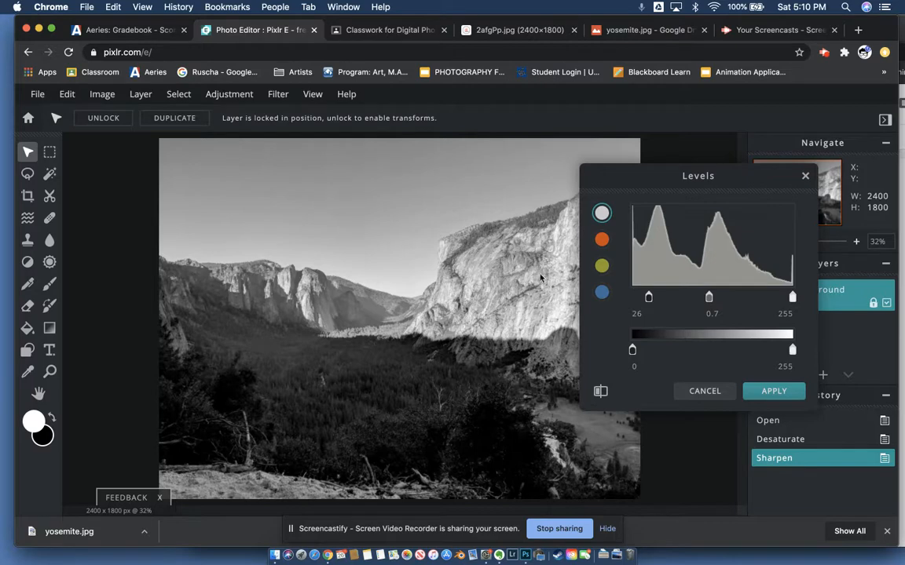
{"action": "left_click_drag", "start_coordinate": [710, 298], "coordinate": [706, 299]}
{"action": "left_click_drag", "start_coordinate": [706, 299], "coordinate": [705, 298]}
{"action": "left_click_drag", "start_coordinate": [648, 298], "coordinate": [649, 301]}
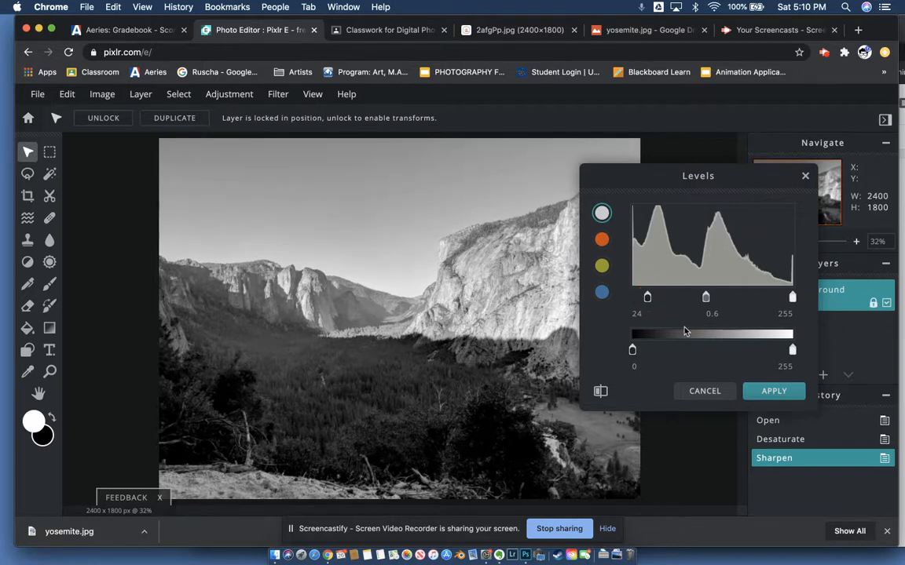
- Brighten the highlights by lowering the white input level in Levels to 236, and nudge the midtone slightly
{"action": "left_click_drag", "start_coordinate": [766, 180], "coordinate": [832, 181]}
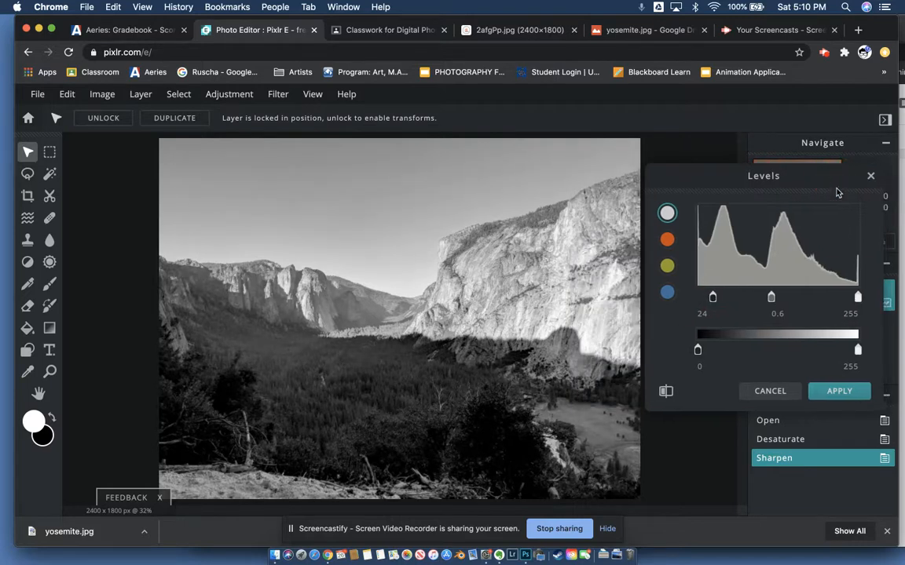
{"action": "left_click_drag", "start_coordinate": [858, 297], "coordinate": [845, 298]}
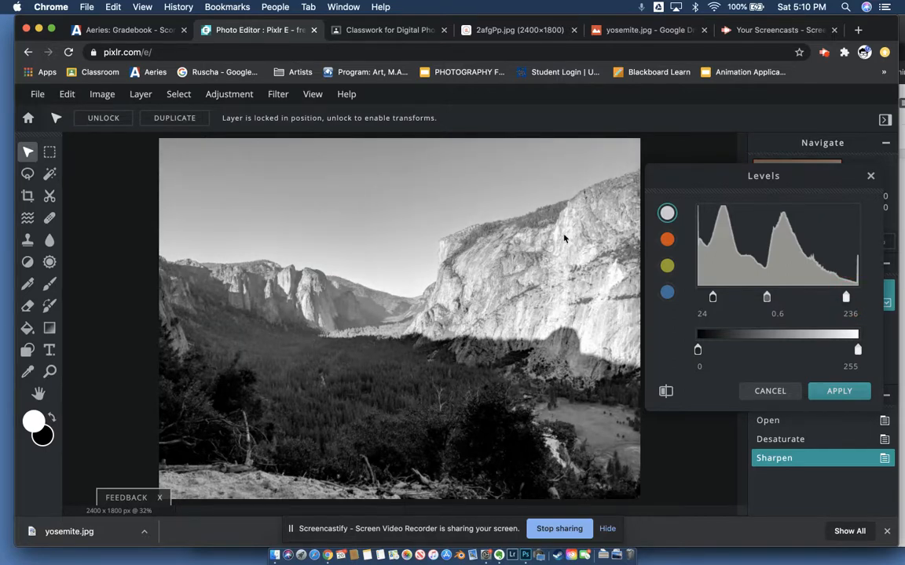
{"action": "mouse_move", "coordinate": [767, 298]}
{"action": "left_mouse_down"}
{"action": "mouse_move", "coordinate": [754, 303]}
{"action": "mouse_move", "coordinate": [768, 298]}
{"action": "left_mouse_up"}
- Compare the photo repeatedly with and without the Levels adjustment, and apply the adjustment
{"action": "left_click", "coordinate": [666, 392]}
{"action": "left_click", "coordinate": [666, 393]}
{"action": "left_click", "coordinate": [665, 391]}
{"action": "left_click", "coordinate": [665, 391]}
{"action": "left_click", "coordinate": [666, 391]}
{"action": "left_click", "coordinate": [666, 391]}
{"action": "left_click", "coordinate": [666, 392]}
{"action": "left_click", "coordinate": [858, 392]}
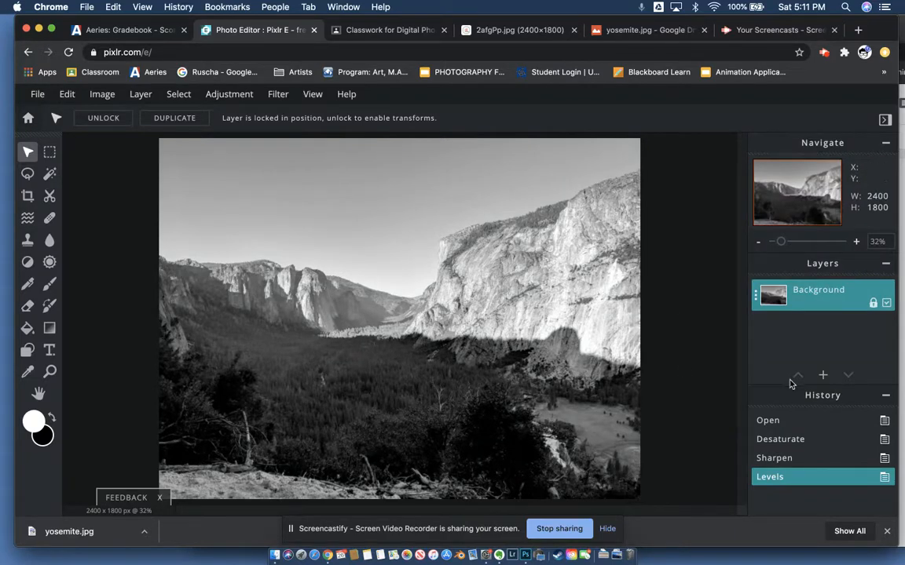
- View the original photo at the Open history state and return to the Levels state
{"action": "left_click", "coordinate": [784, 421]}
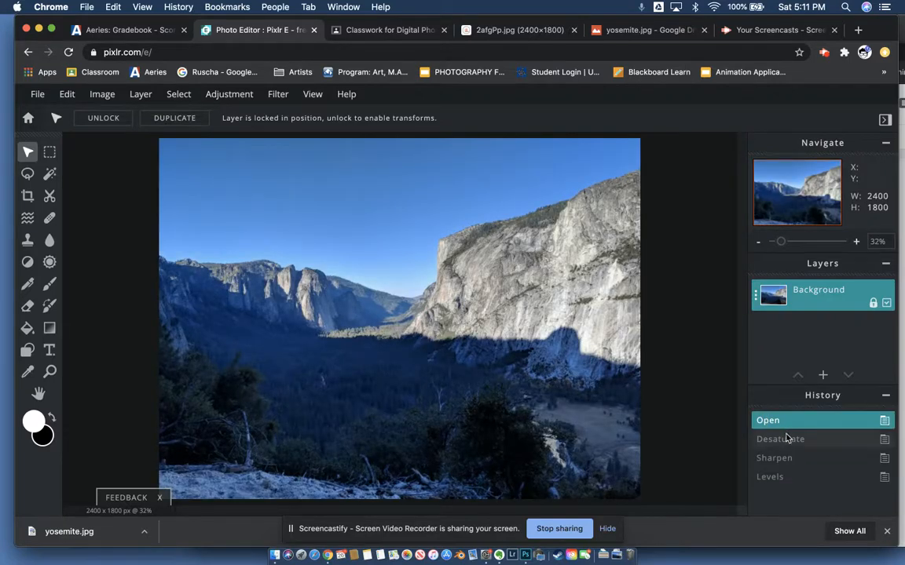
{"action": "left_click", "coordinate": [786, 475]}
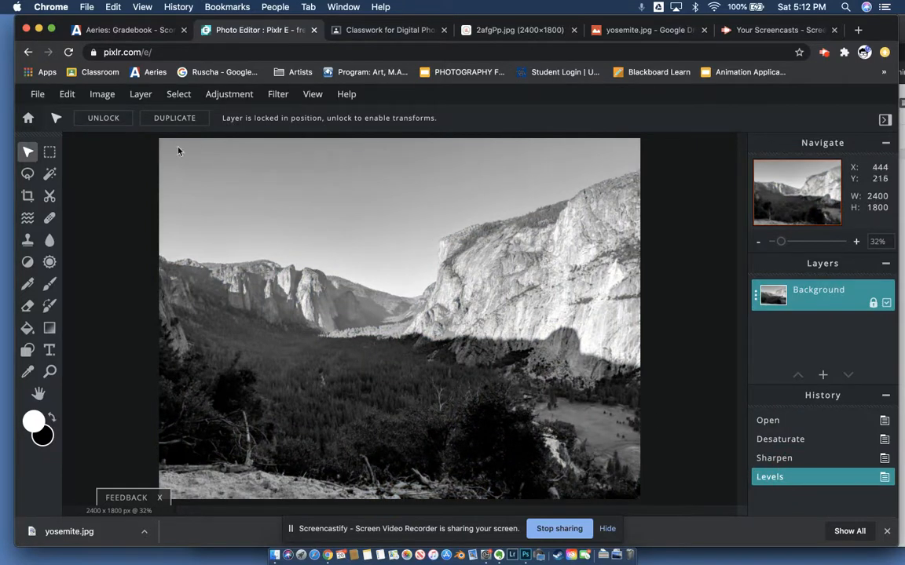
- Save the edited photo as a JPG named yosemite at 100% quality, download it, and close the save dialog
{"action": "left_click", "coordinate": [41, 95]}
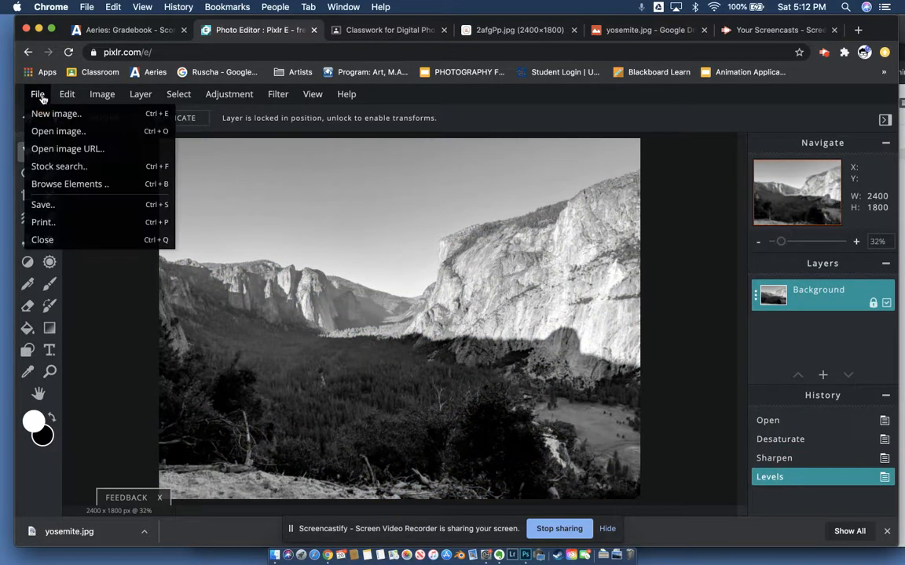
{"action": "left_click", "coordinate": [60, 205]}
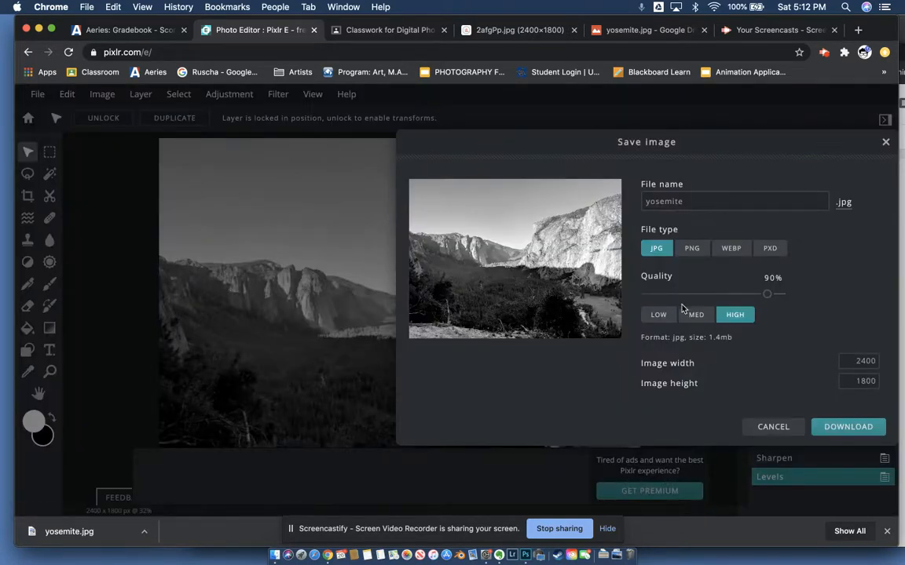
{"action": "left_click_drag", "start_coordinate": [768, 294], "coordinate": [792, 294]}
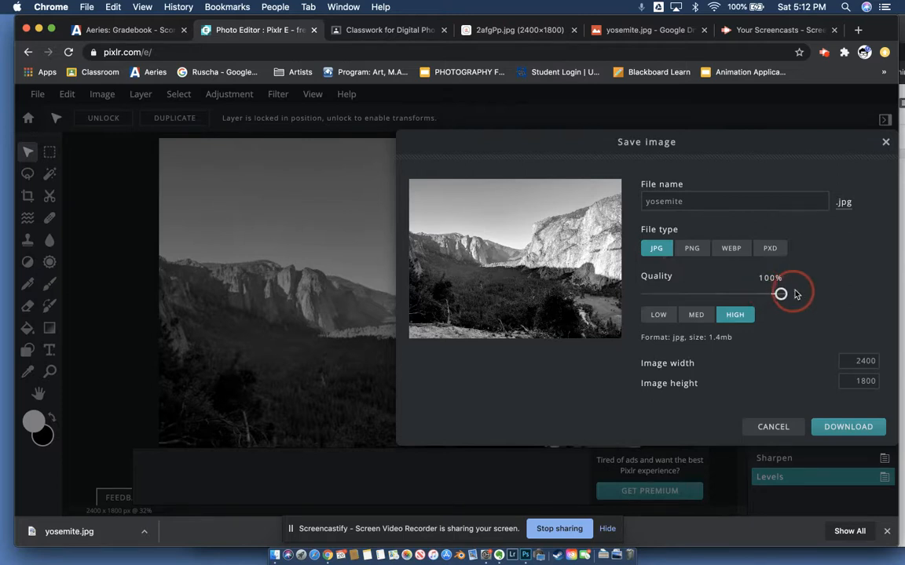
{"action": "left_click", "coordinate": [860, 428]}
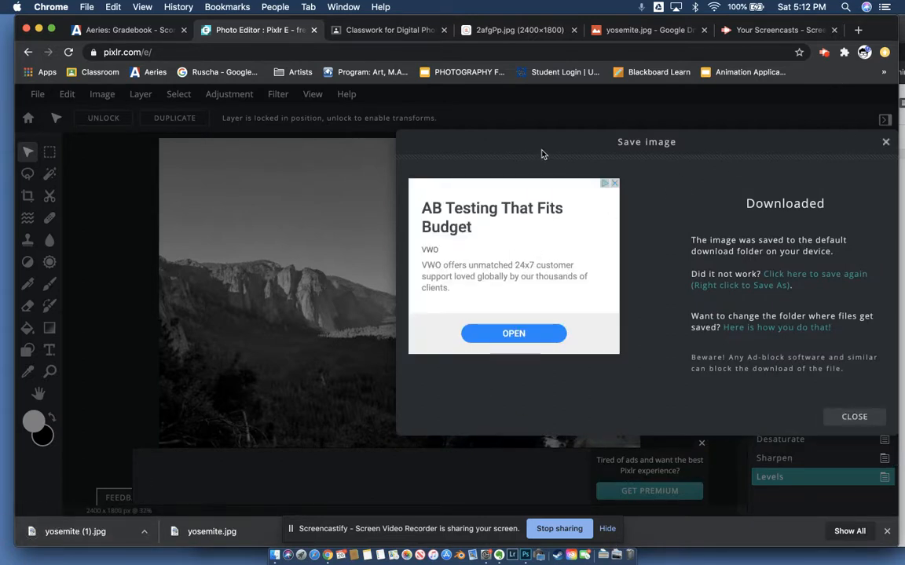
{"action": "left_click", "coordinate": [849, 417]}
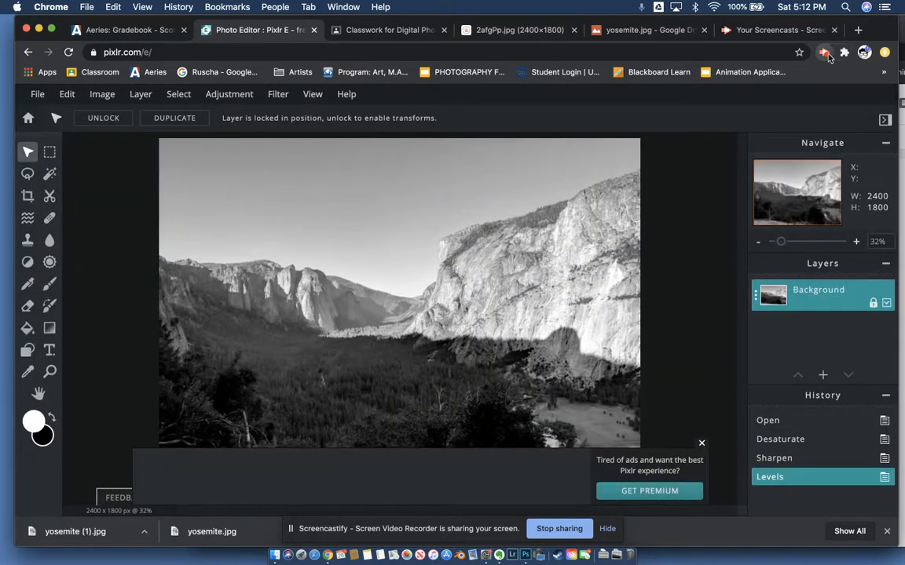